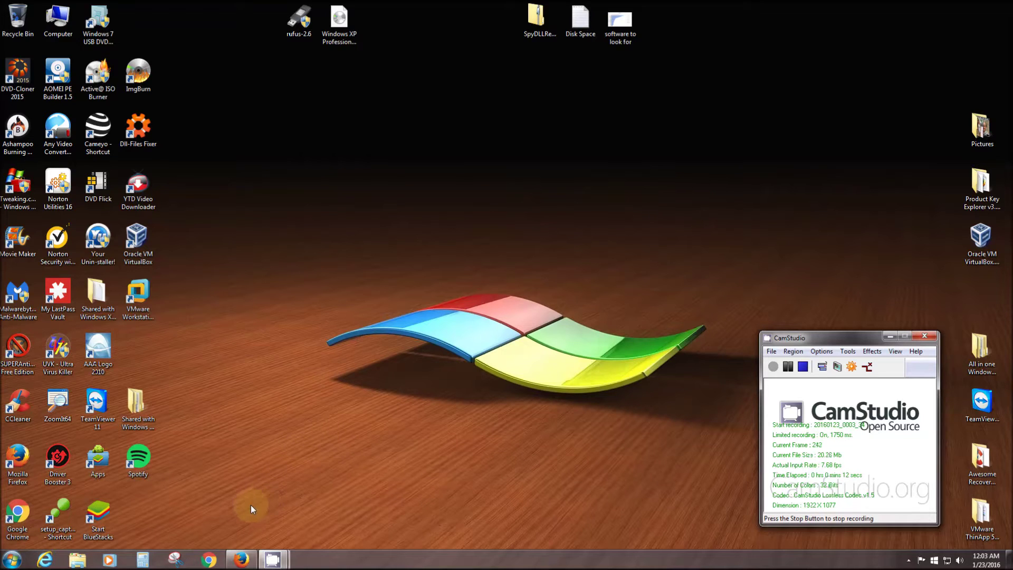
Bring Firefox back to the front and search Google for 'rufus'.
mouse_move(241, 560)
click(314, 492)
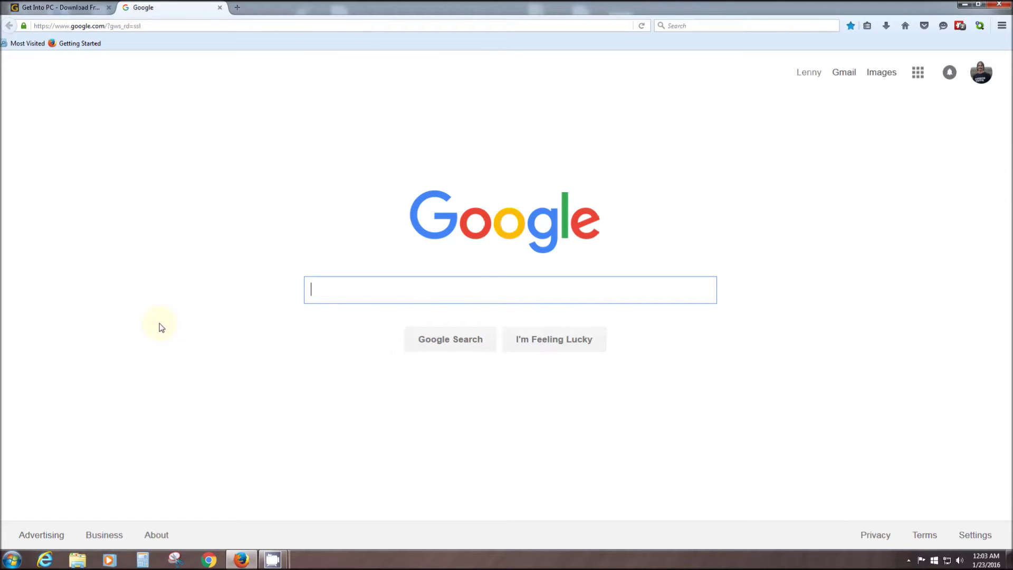
text(r)
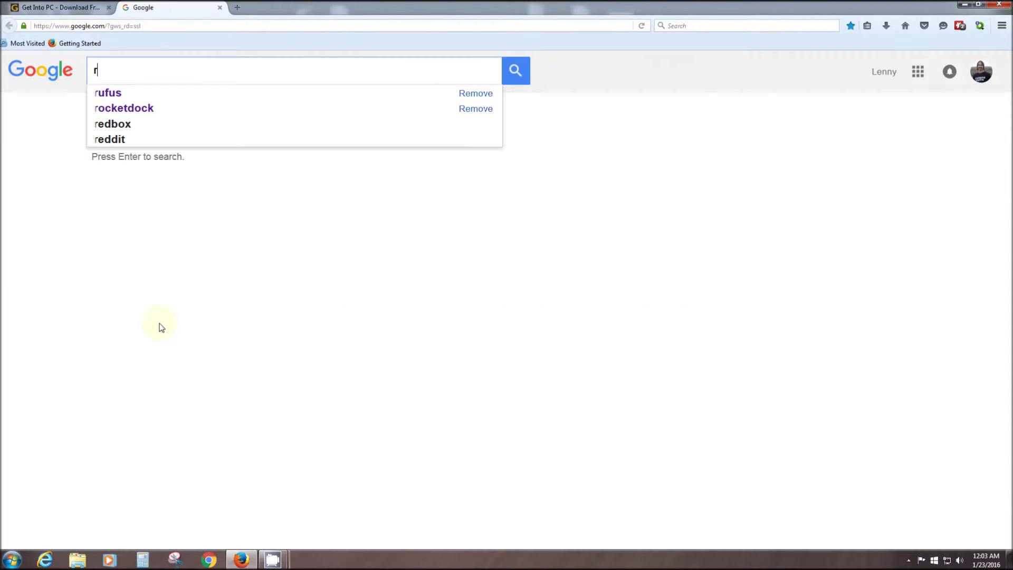
text(ufus)
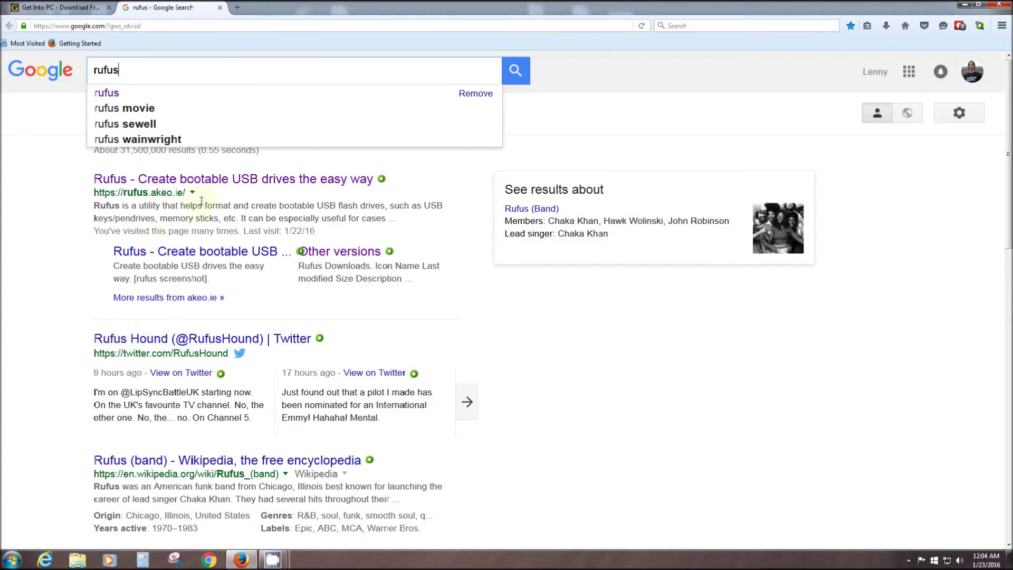
Open the rufus.akeo.ie result and scroll down to the Download section listing Rufus 2.6.
click(223, 179)
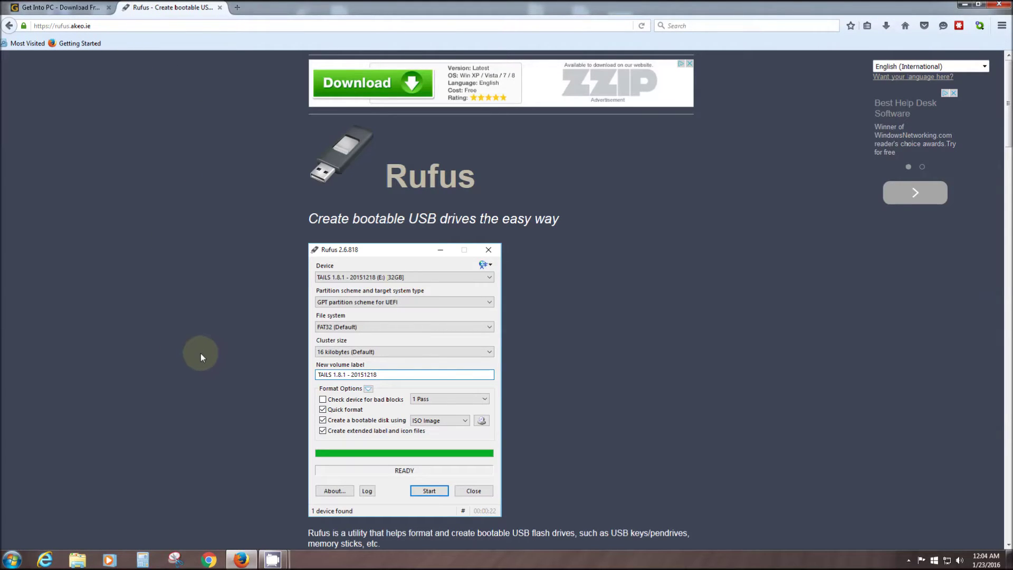
scroll(238, 320, down, 3)
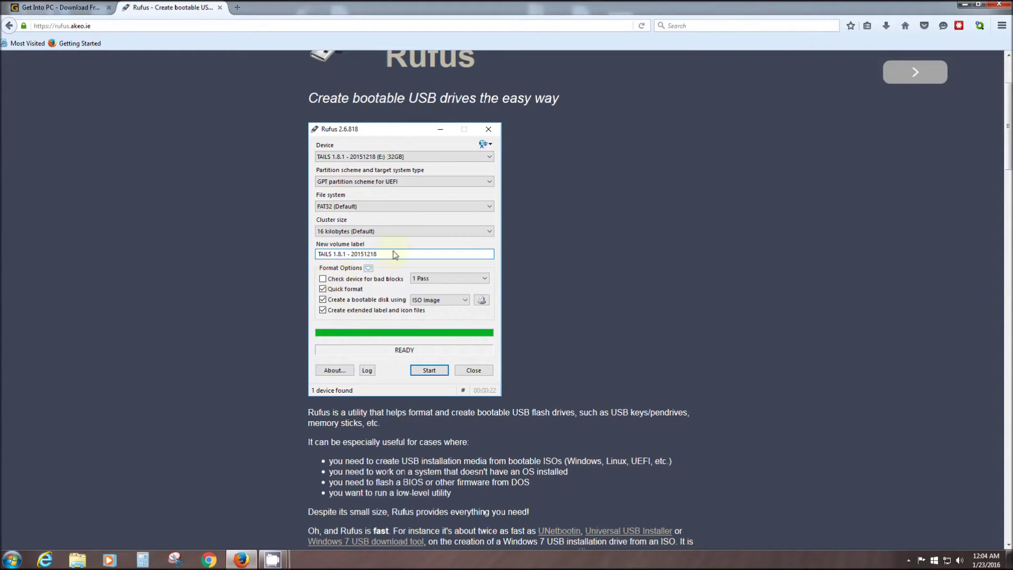
scroll(238, 282, down, 7)
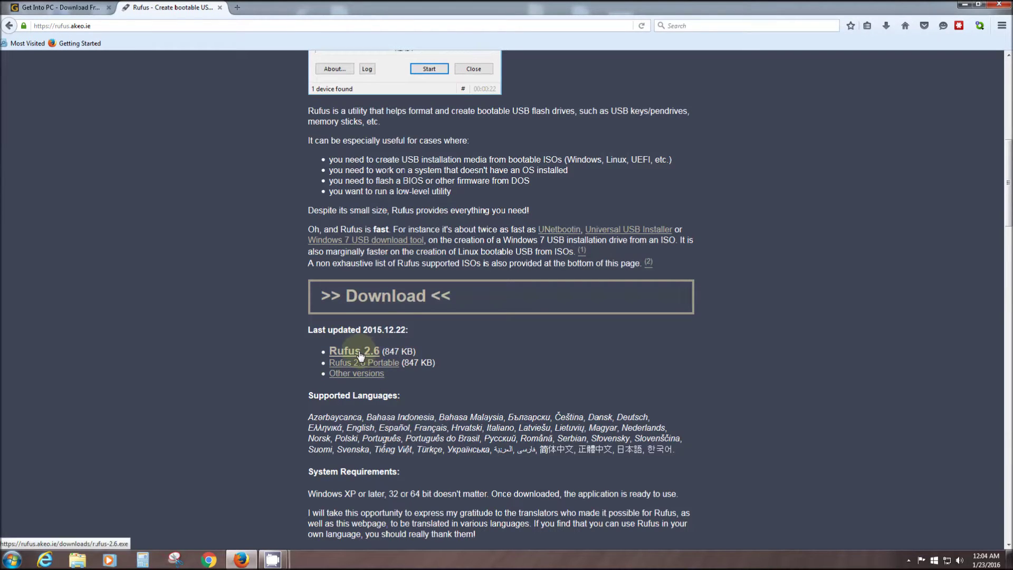
Save the Rufus 2.6 file to disk and confirm it appears in the Downloads list.
click(360, 354)
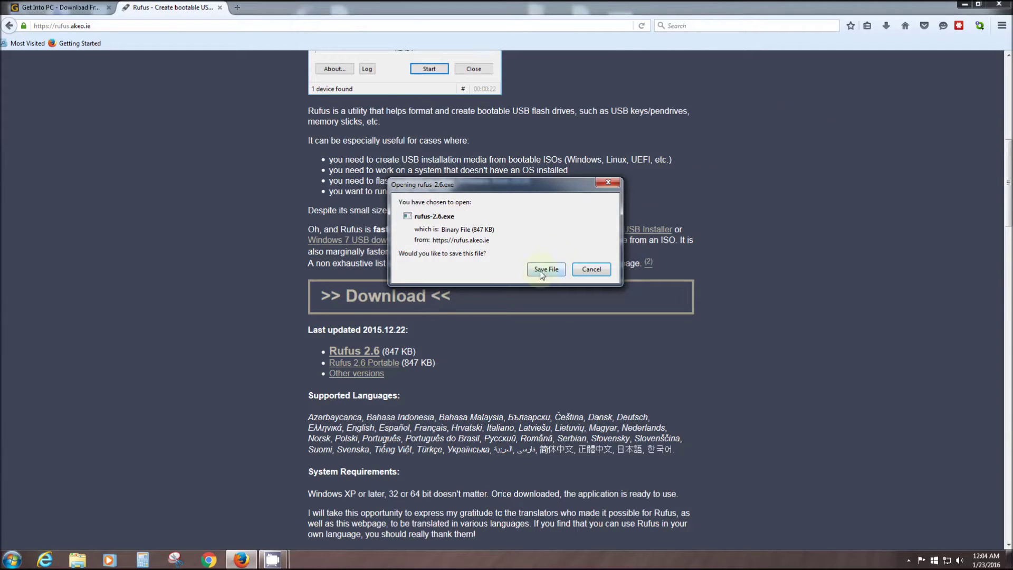
click(546, 270)
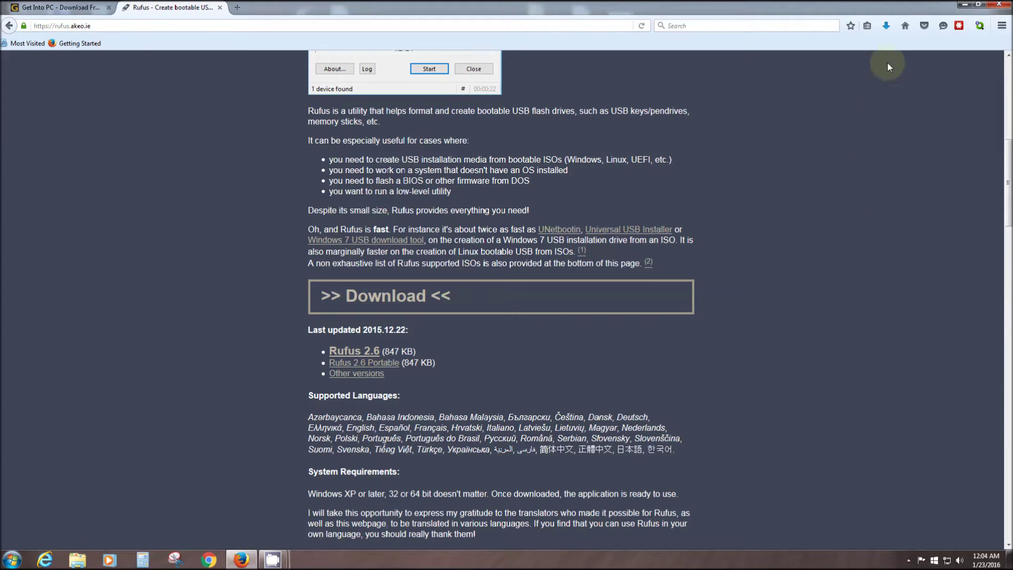
click(886, 29)
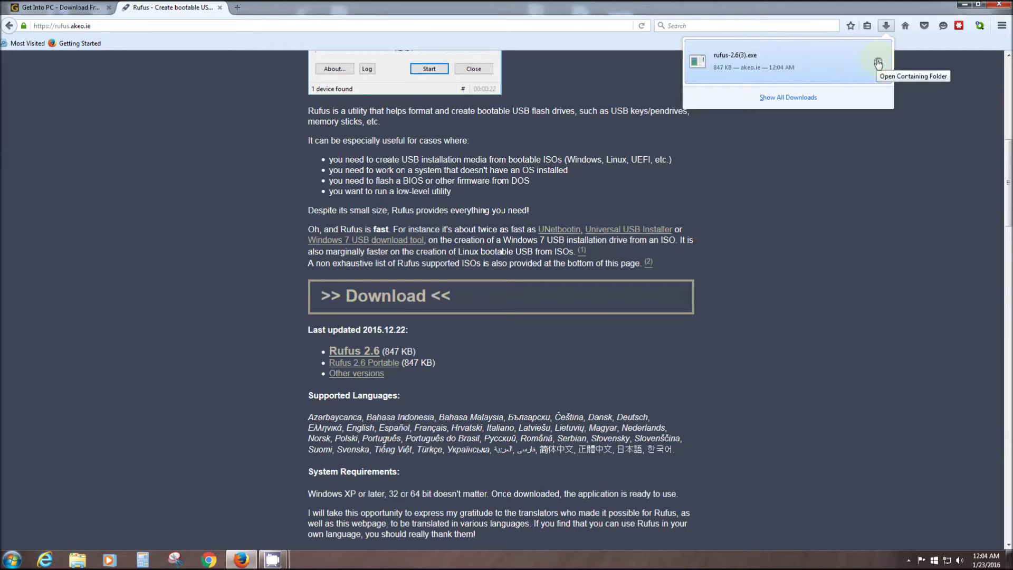
click(781, 222)
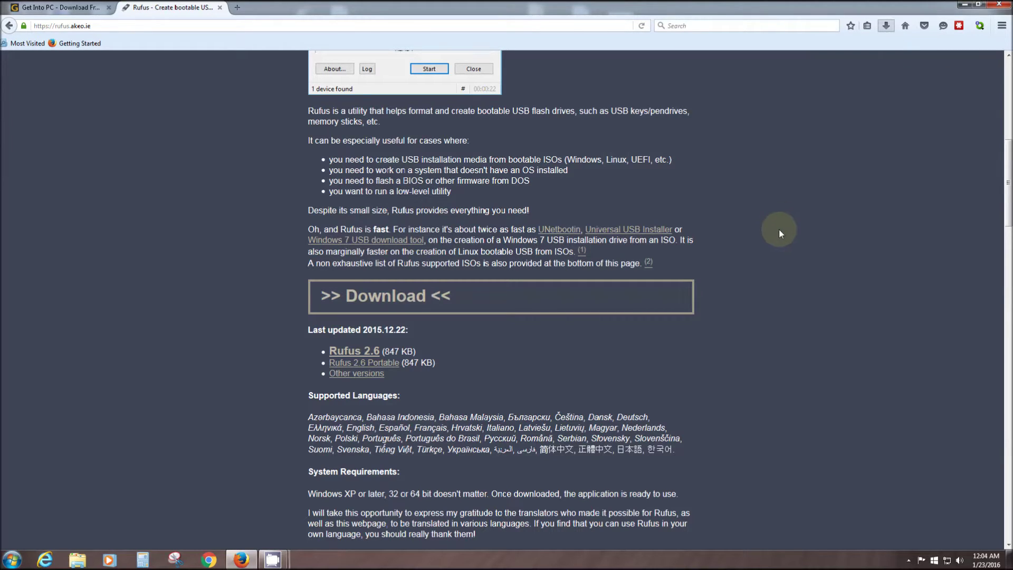
scroll(239, 304, up, 7)
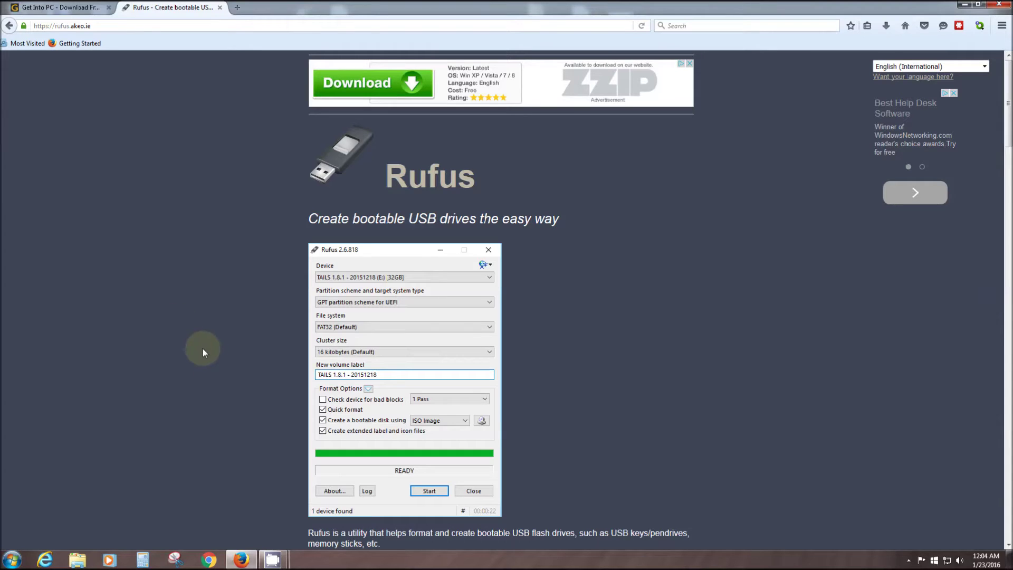
On Get Into PC, browse the Operating Systems category and enter 'windows 7' in the site search.
click(66, 12)
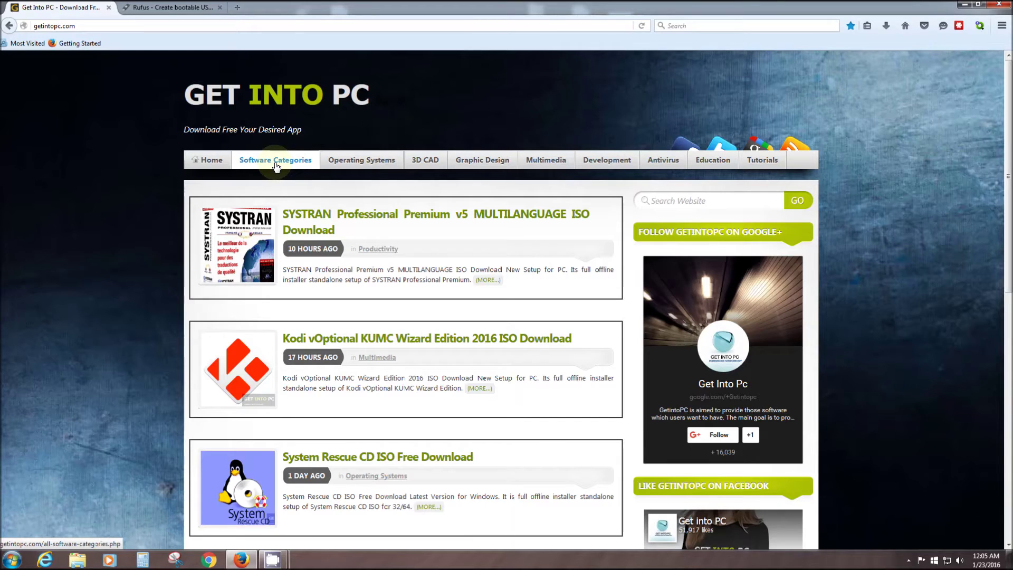
click(367, 162)
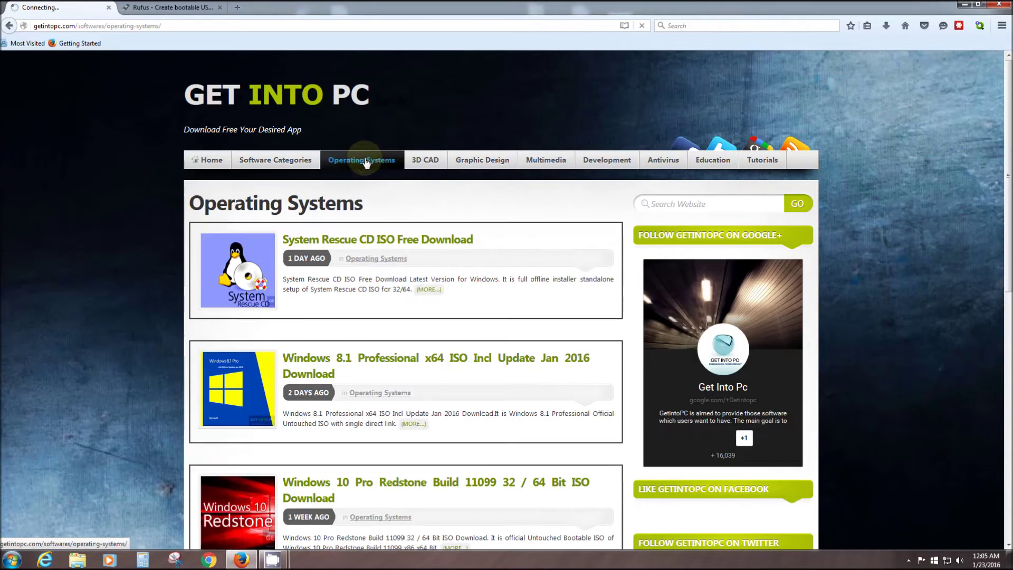
scroll(134, 243, down, 5)
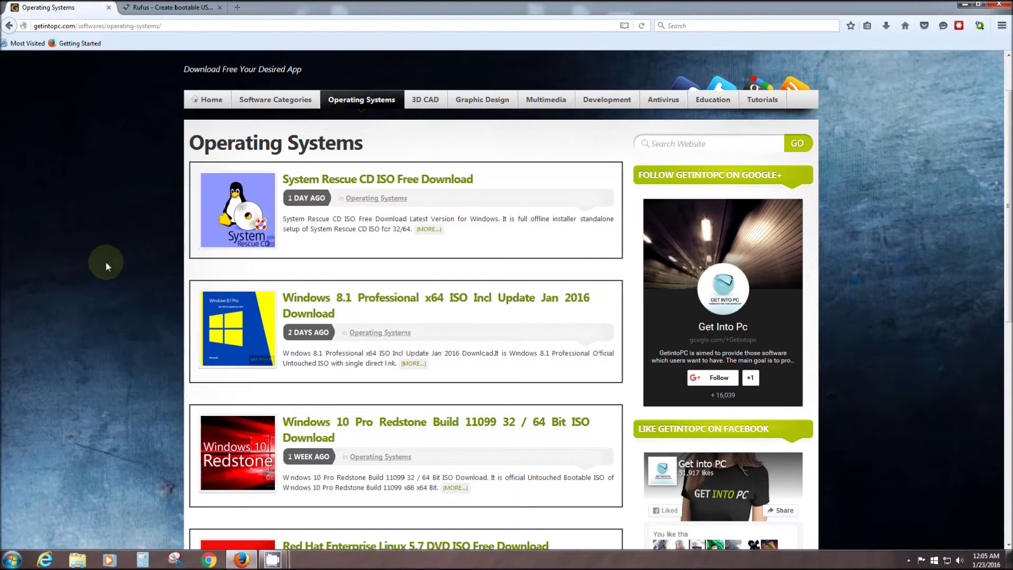
scroll(102, 294, down, 5)
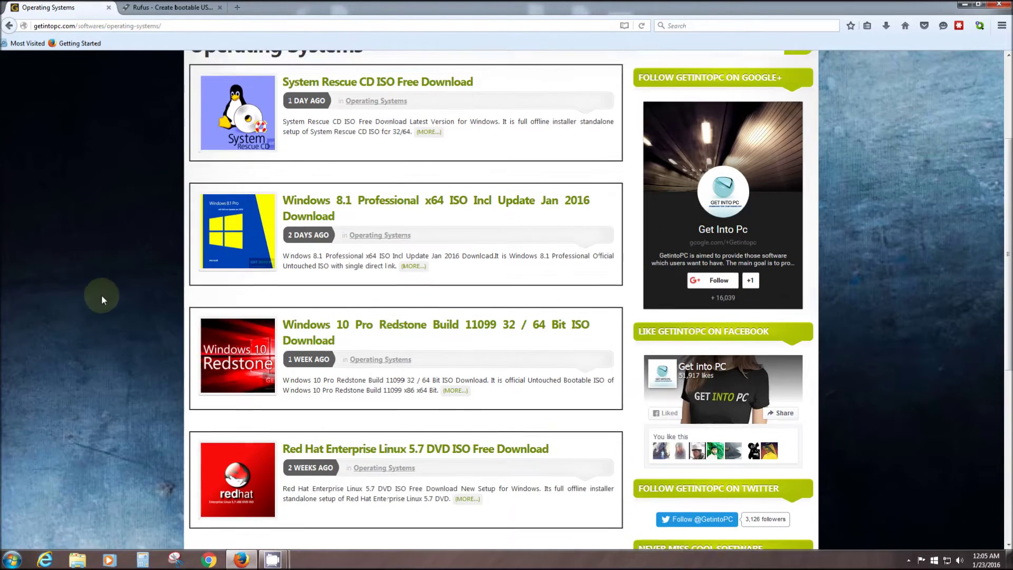
scroll(446, 326, down, 3)
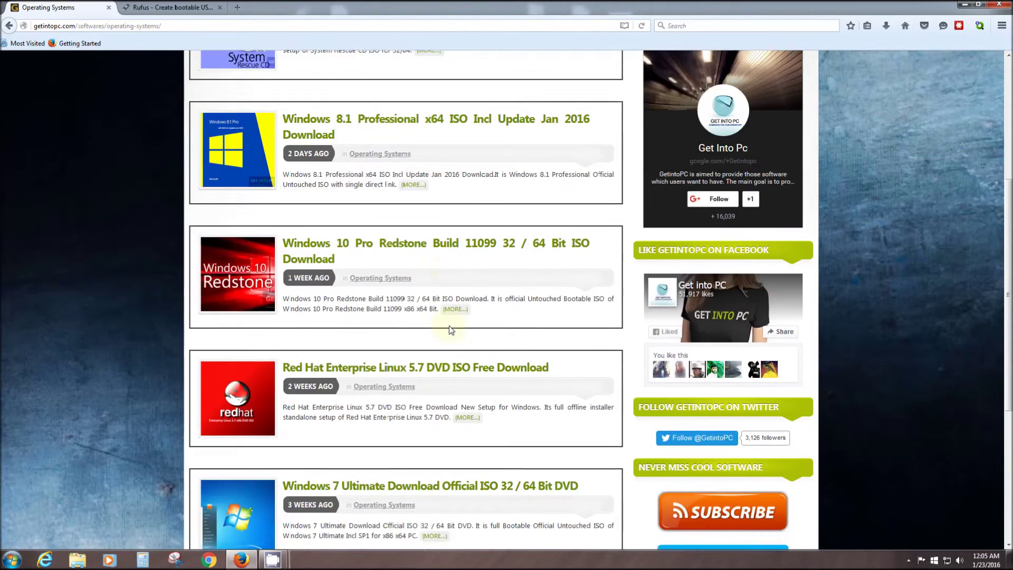
scroll(133, 391, down, 5)
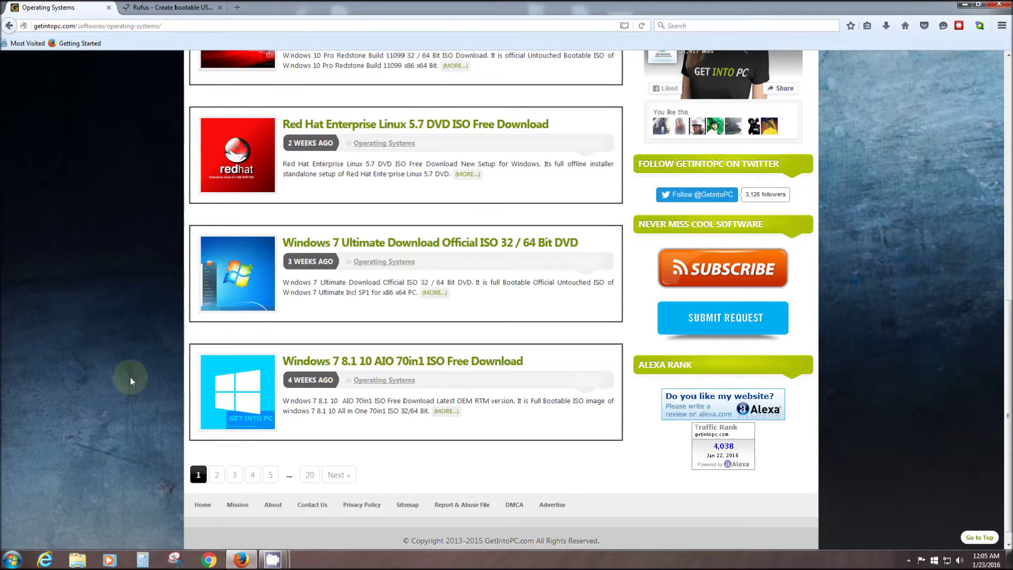
scroll(473, 264, up, 12)
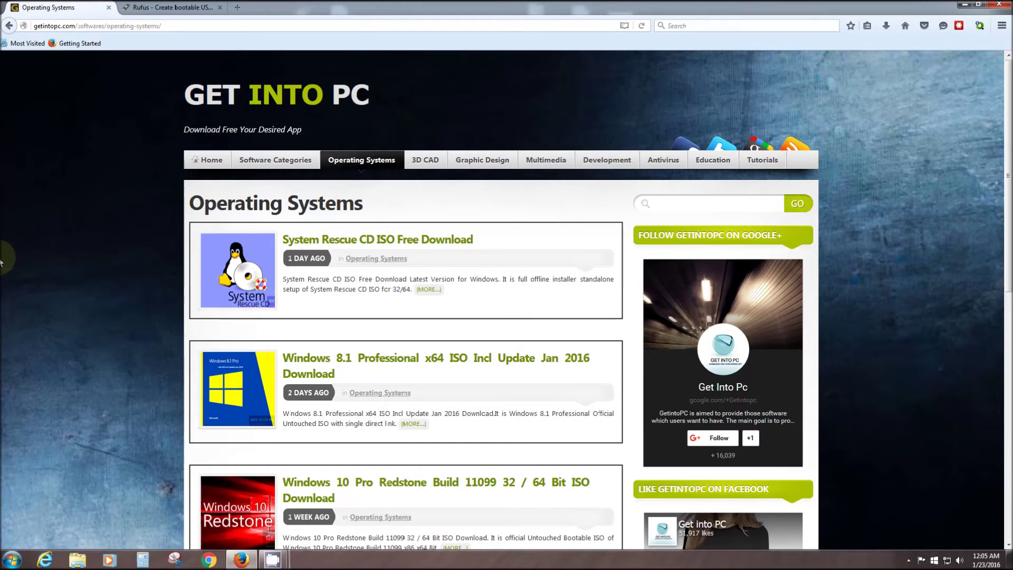
text(wind)
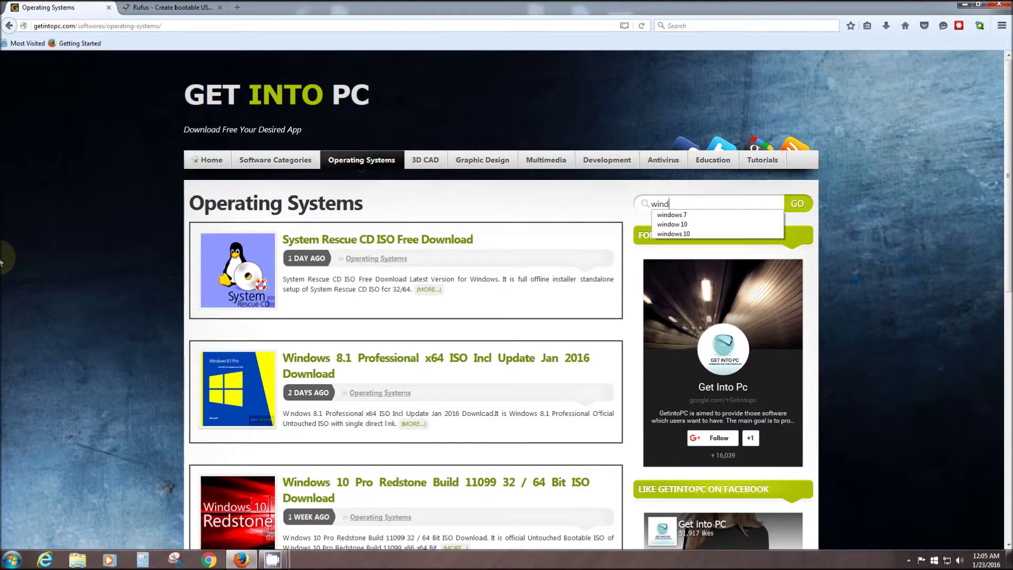
text(ows 7)
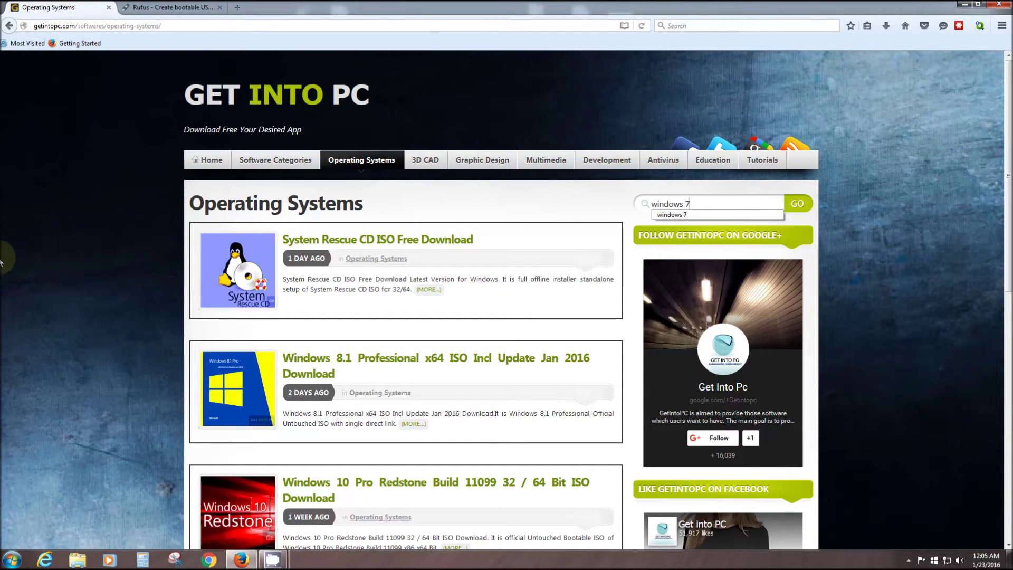
Run the 'windows 7' search, browse the 801 results, and open Windows 7 Starter Free Download ISO 32 Bit.
key(Return)
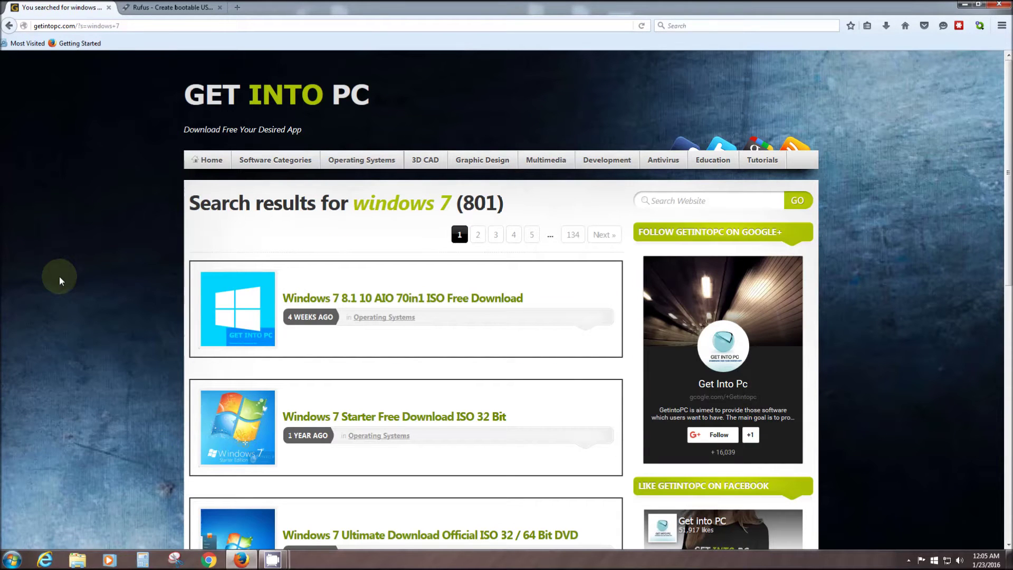
scroll(69, 264, down, 2)
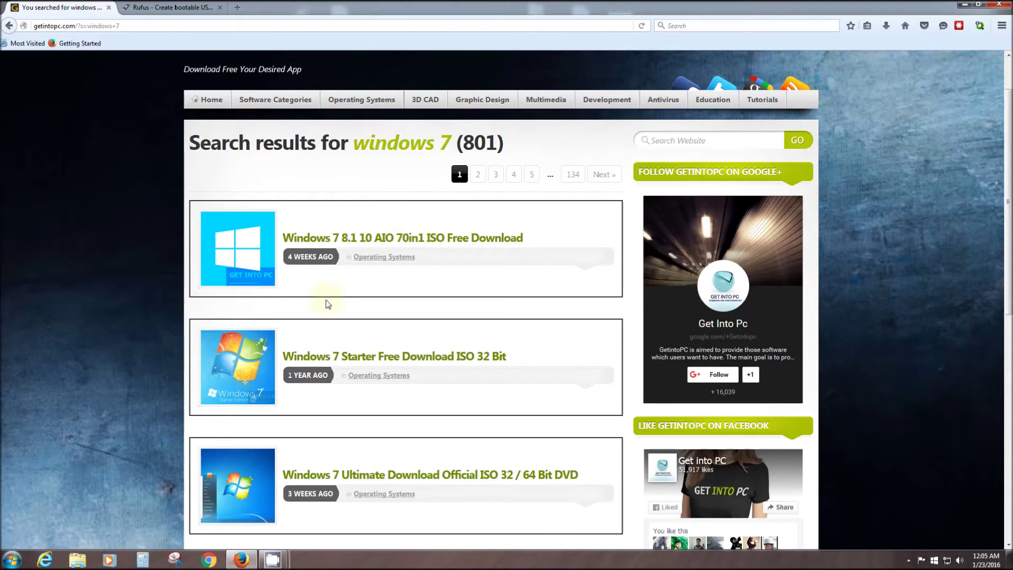
scroll(135, 355, down, 4)
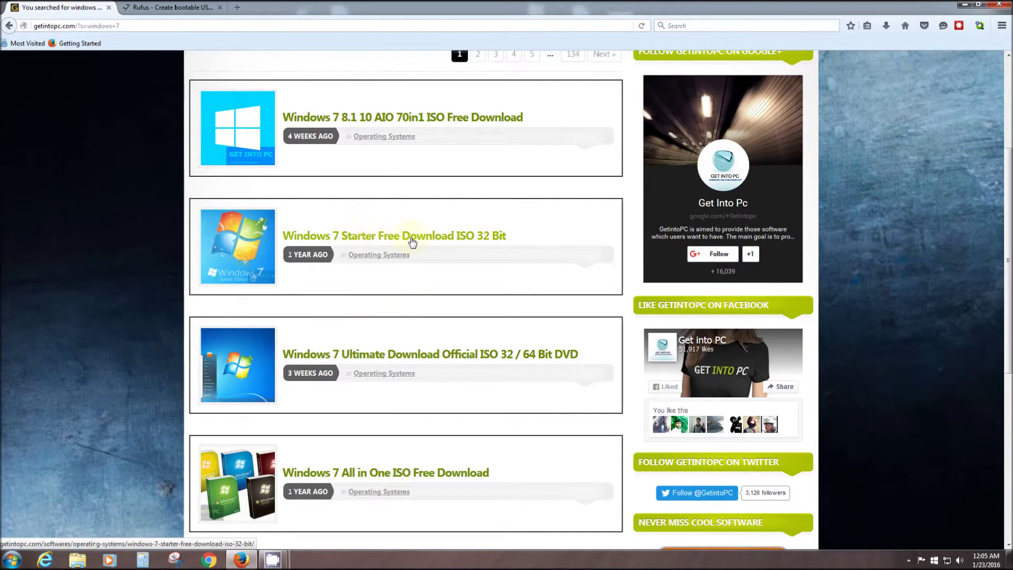
scroll(343, 288, down, 4)
scroll(443, 314, down, 4)
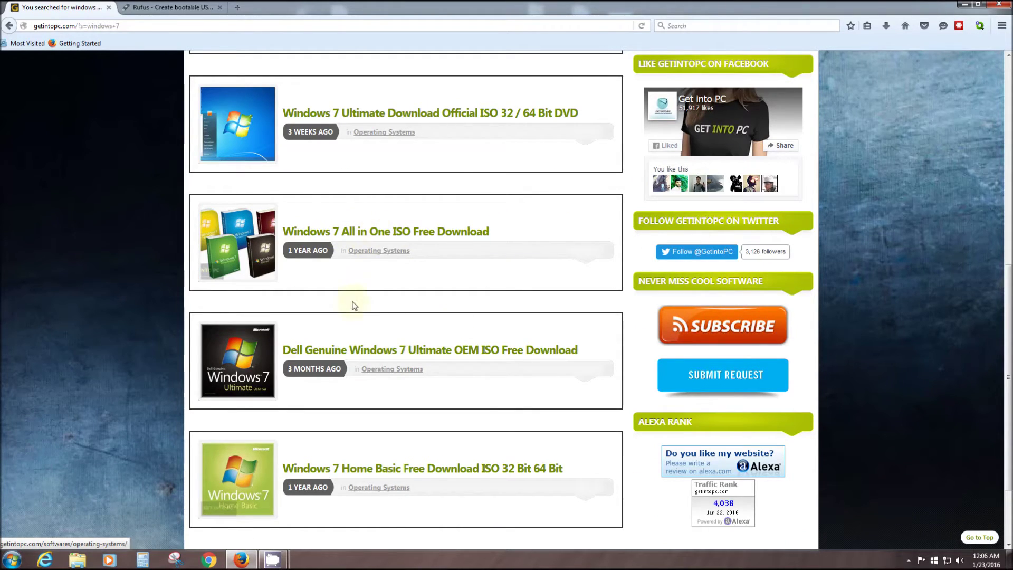
scroll(360, 294, down, 2)
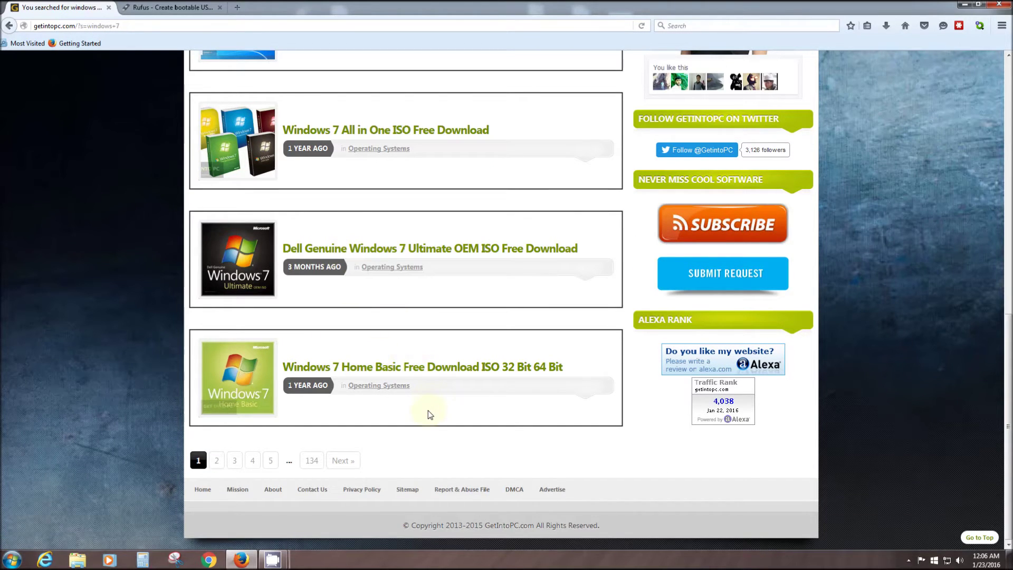
scroll(552, 303, up, 10)
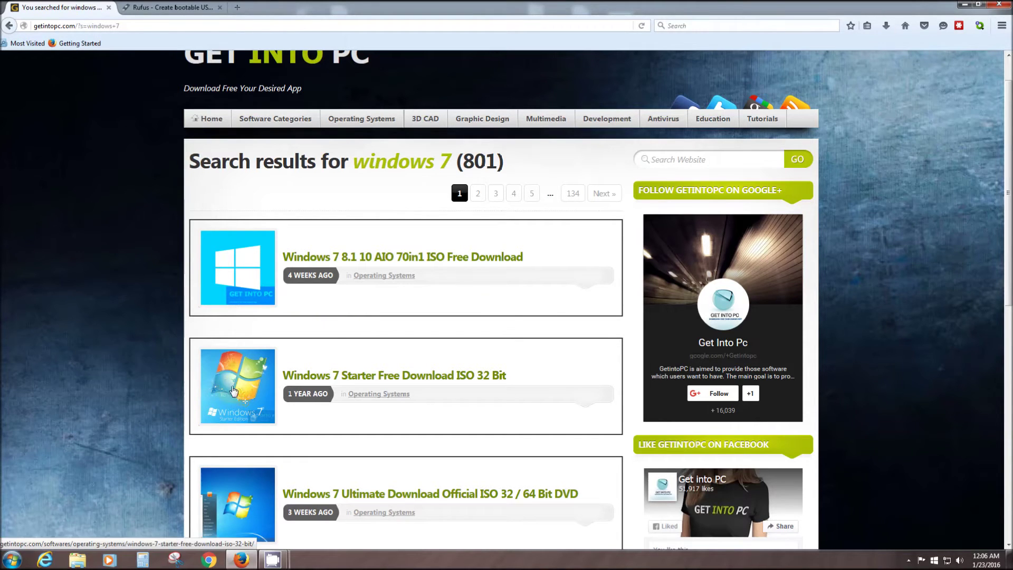
scroll(117, 331, down, 2)
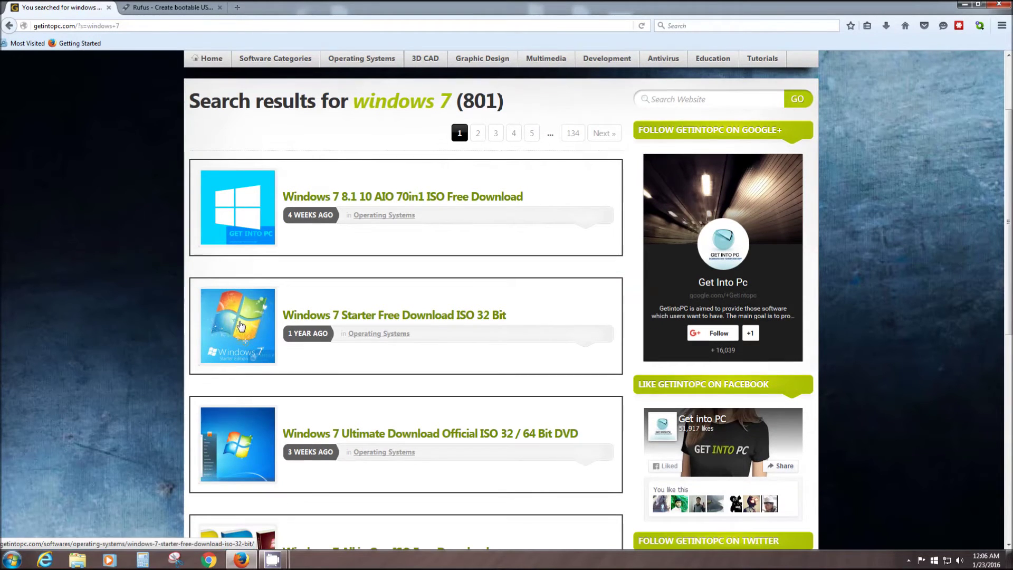
click(240, 326)
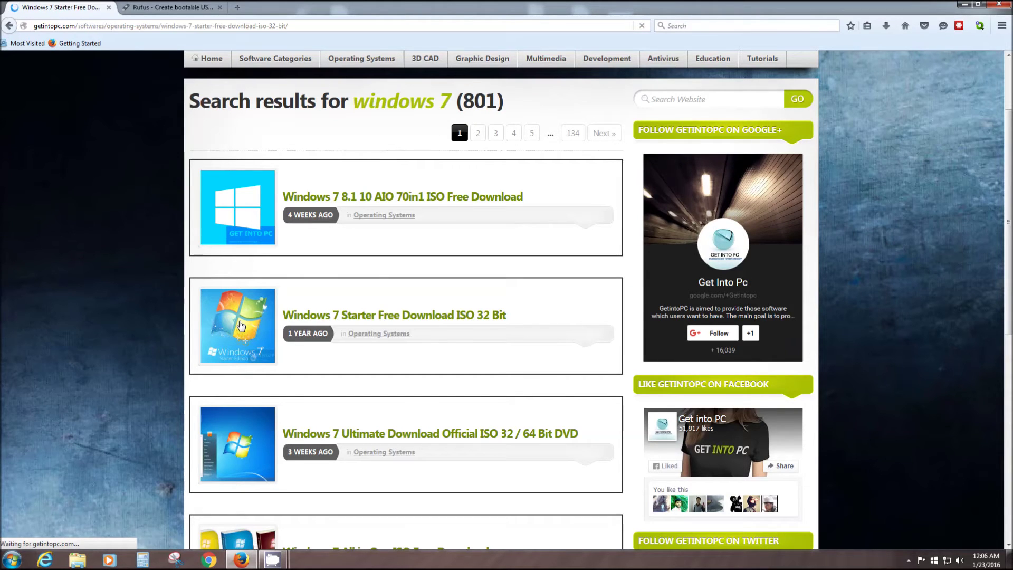
Scroll down the Windows 7 Starter page until its Download button is visible.
scroll(157, 322, down, 4)
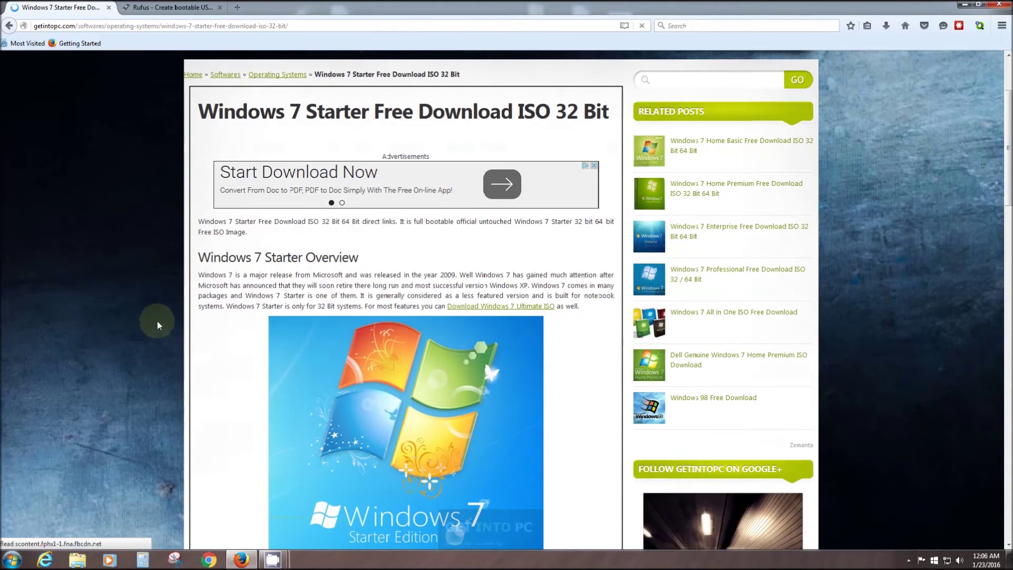
scroll(391, 244, down, 6)
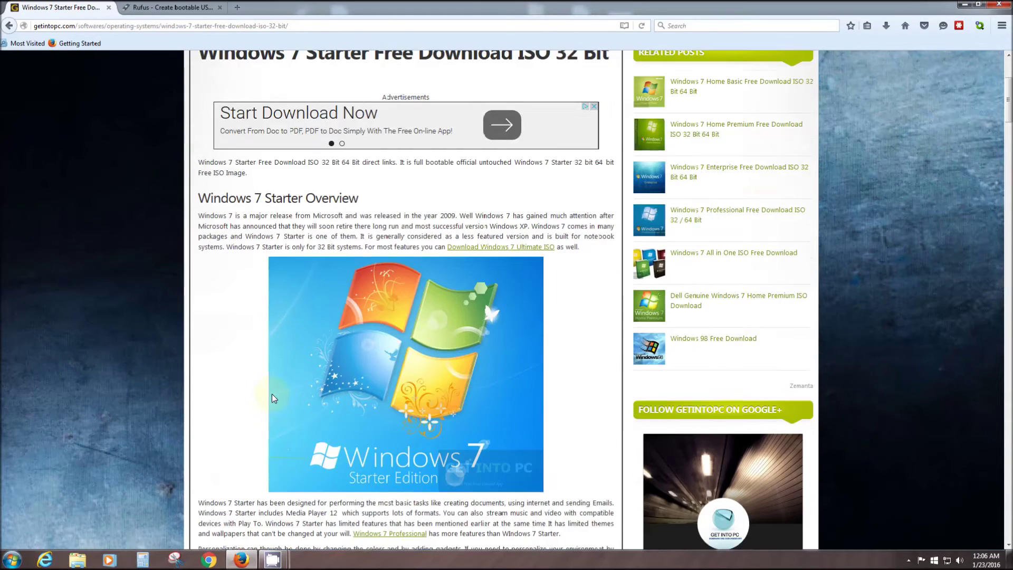
scroll(277, 322, down, 4)
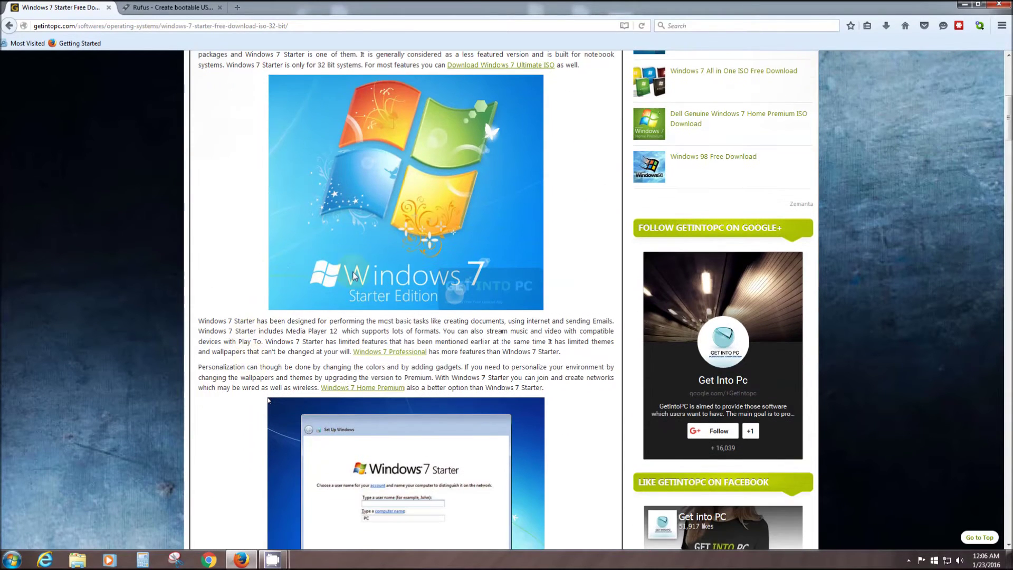
scroll(259, 343, down, 2)
scroll(248, 359, down, 4)
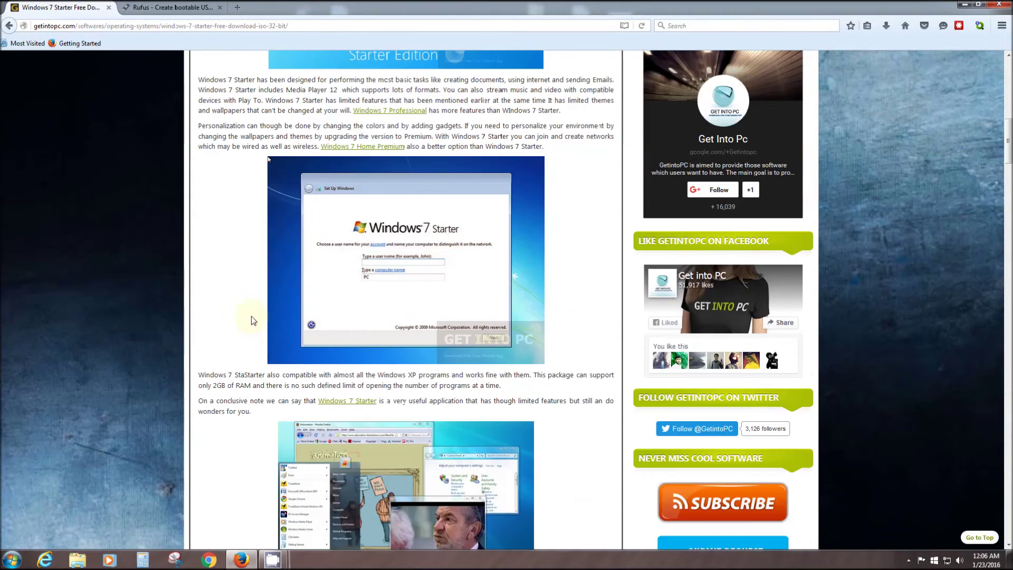
scroll(381, 288, down, 6)
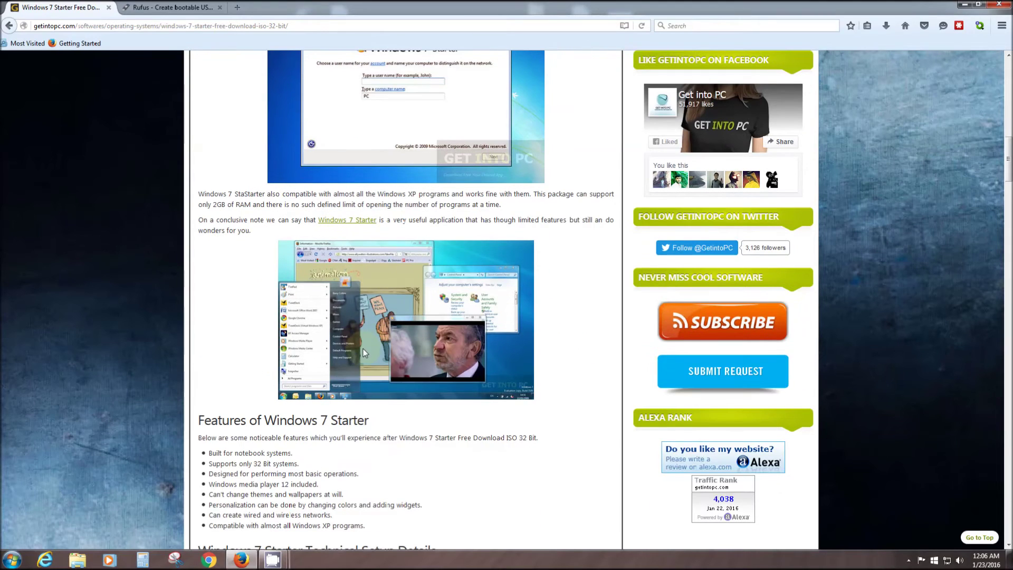
scroll(370, 348, down, 10)
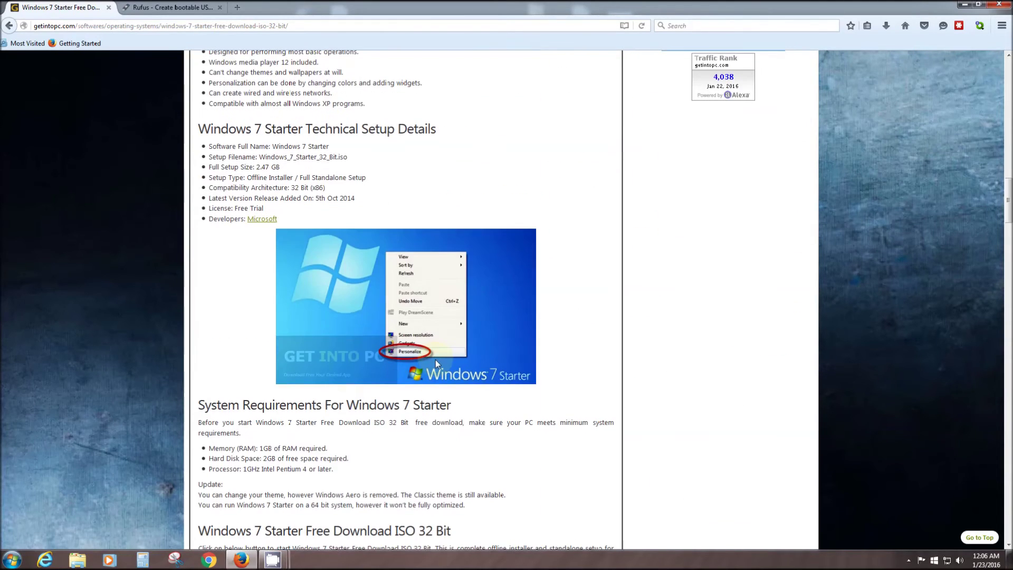
scroll(334, 333, down, 3)
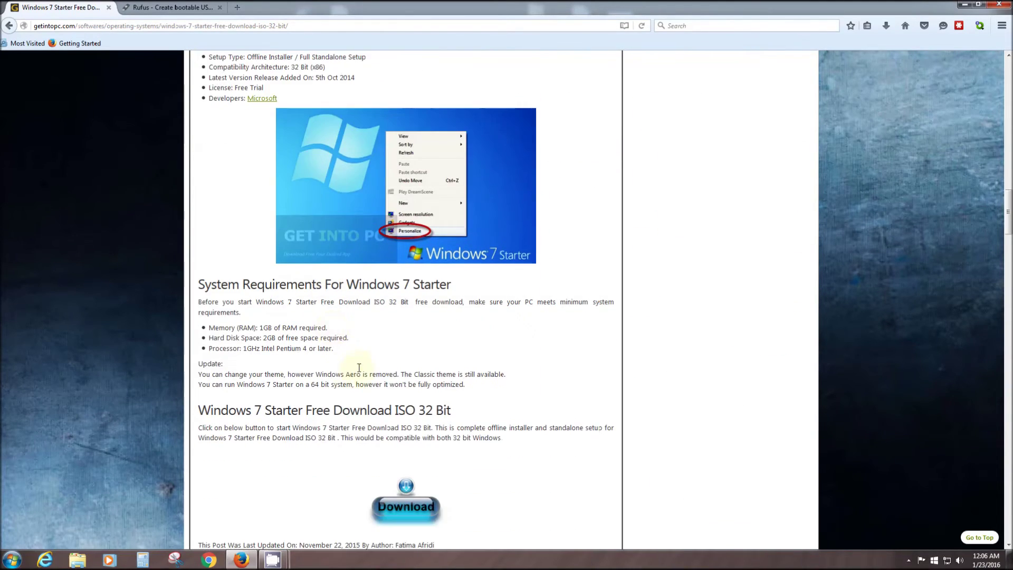
scroll(311, 354, down, 2)
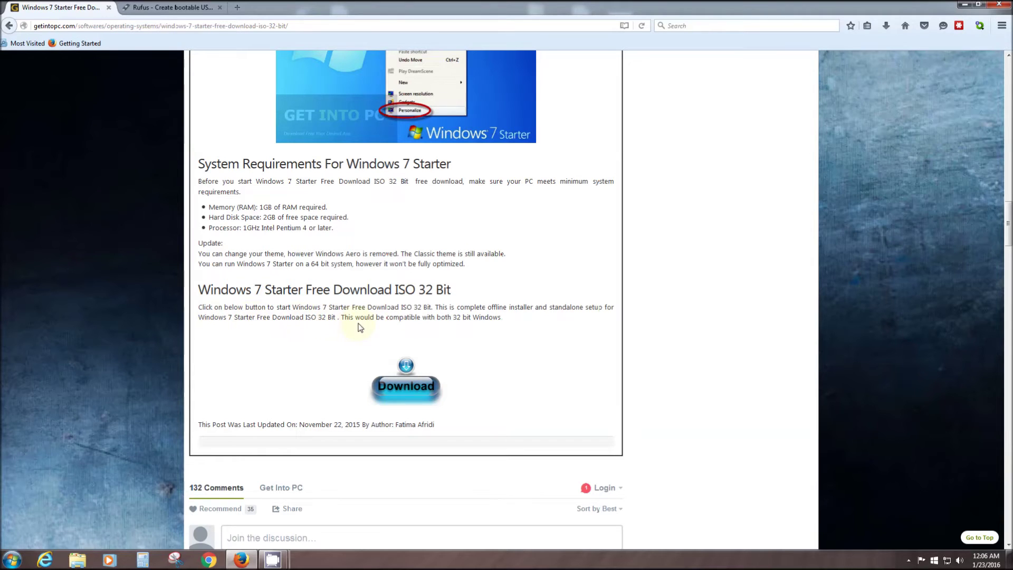
Start saving the Windows 7 Starter 32-bit ISO, then cancel it from the Downloads list.
click(401, 388)
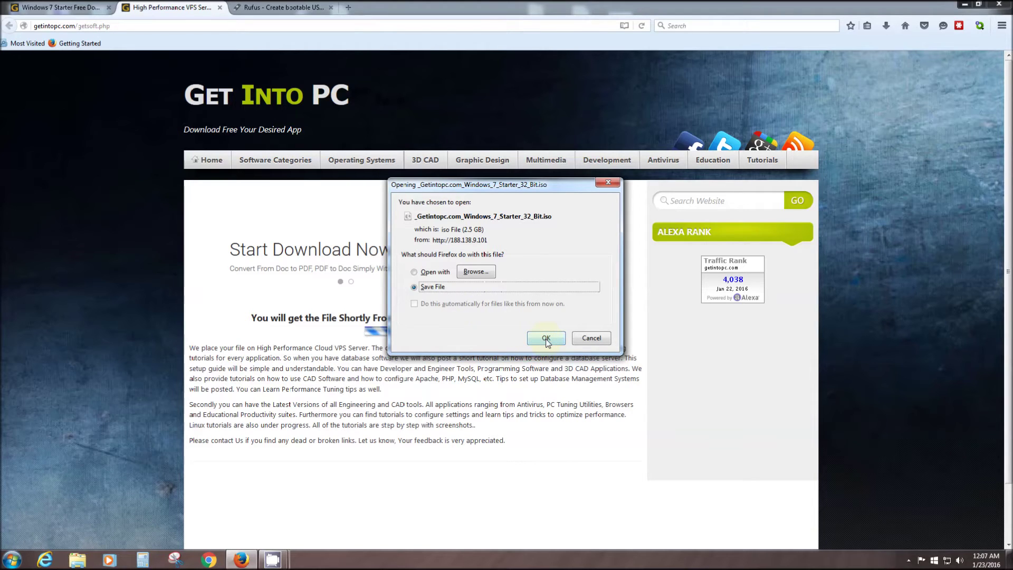
click(546, 339)
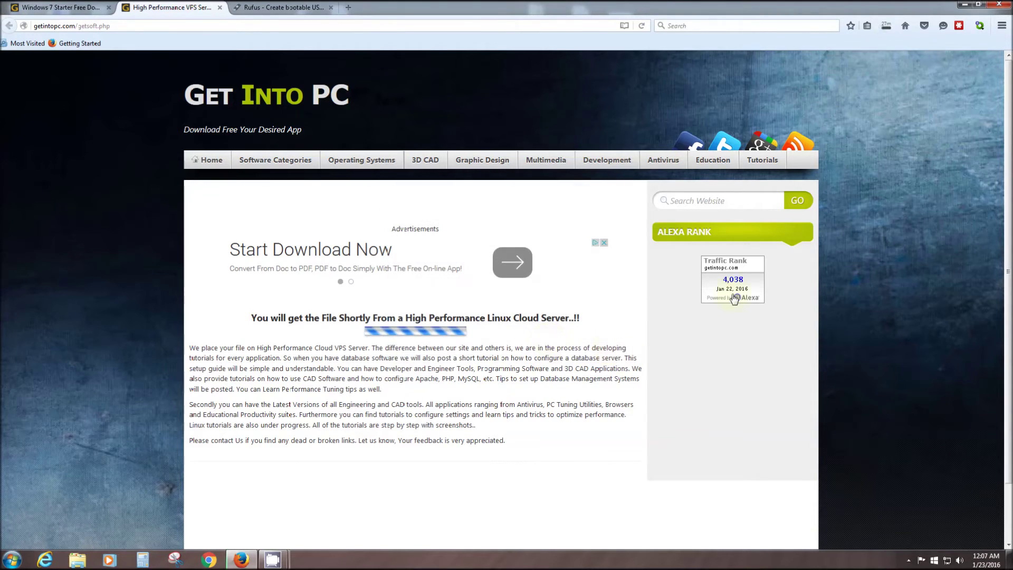
click(886, 24)
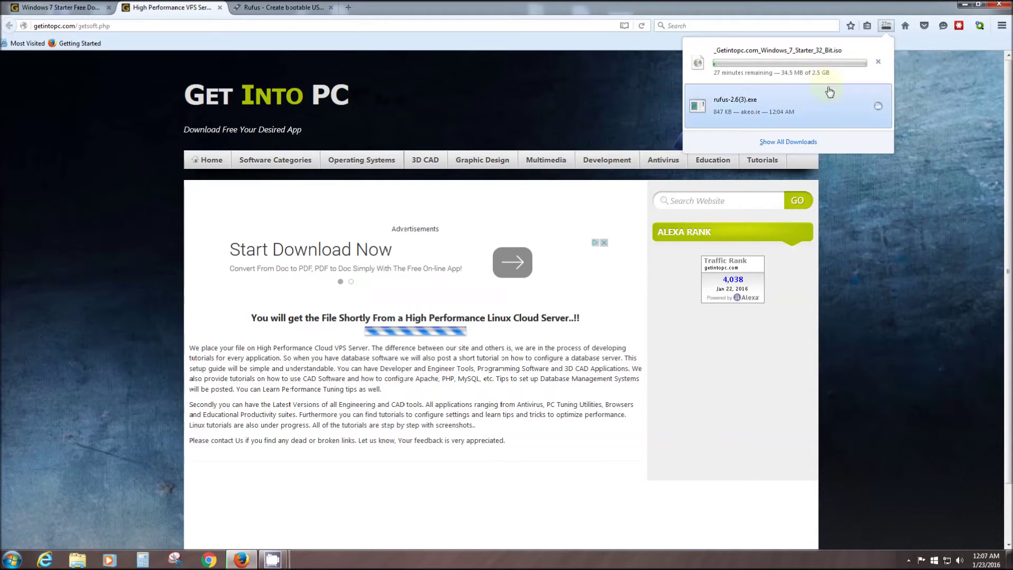
click(878, 63)
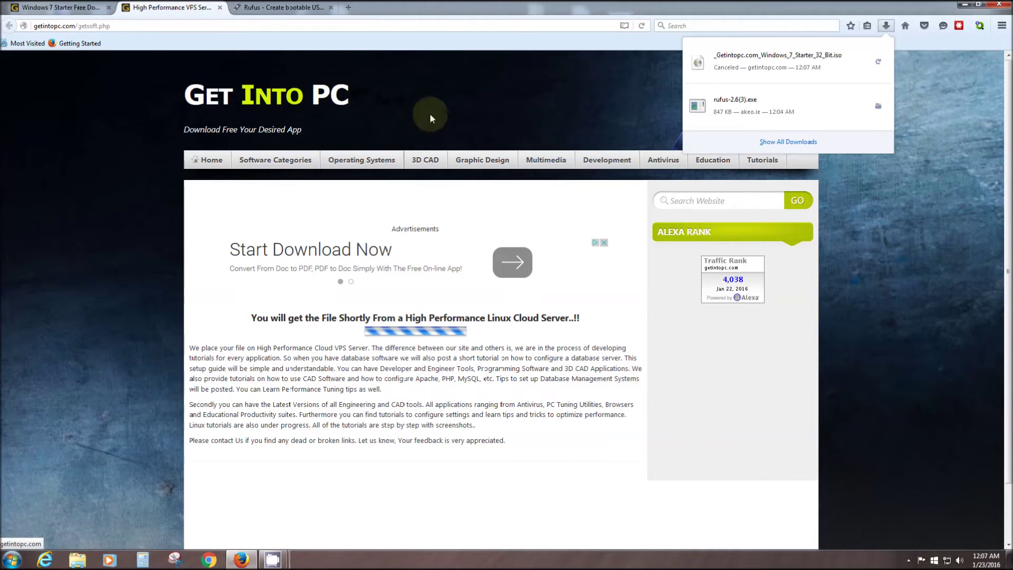
Close the download server tab and minimize Firefox to the desktop.
click(220, 8)
scroll(114, 179, up, 5)
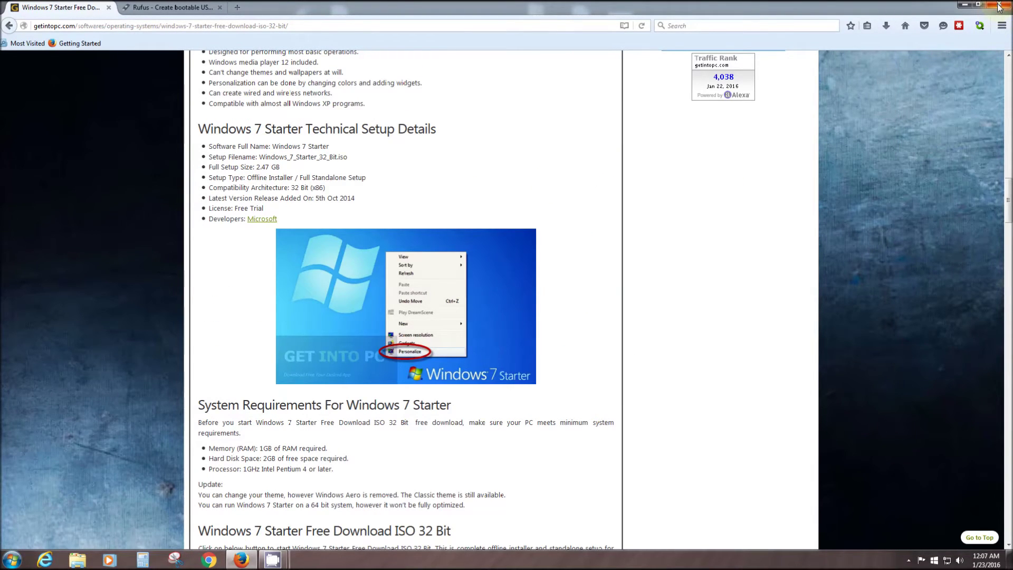
click(963, 4)
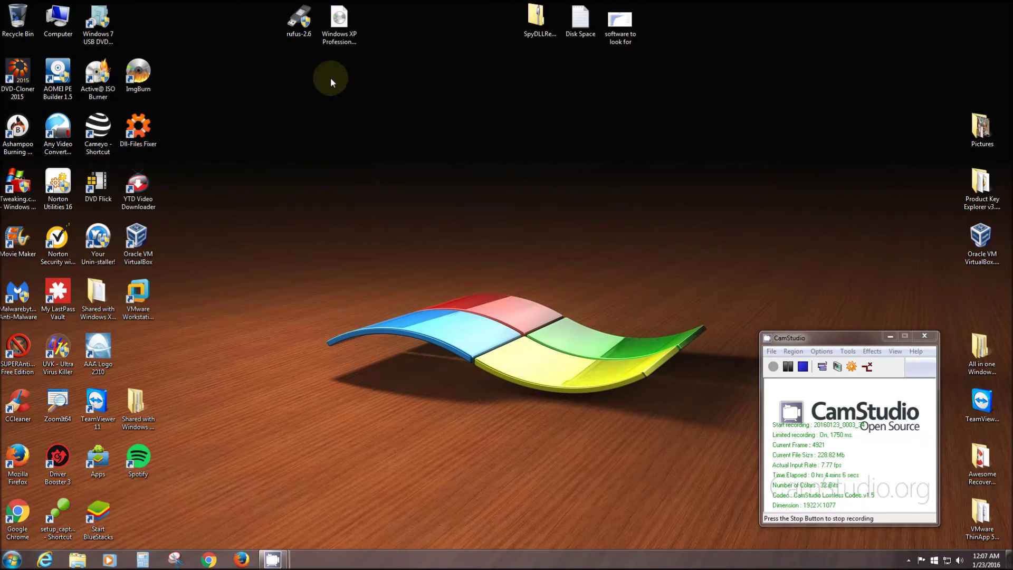
Move the rufus-2.6 and Windows XP ISO icons down, launch Rufus 2.6, and shift its window left.
drag(299, 18, 299, 132)
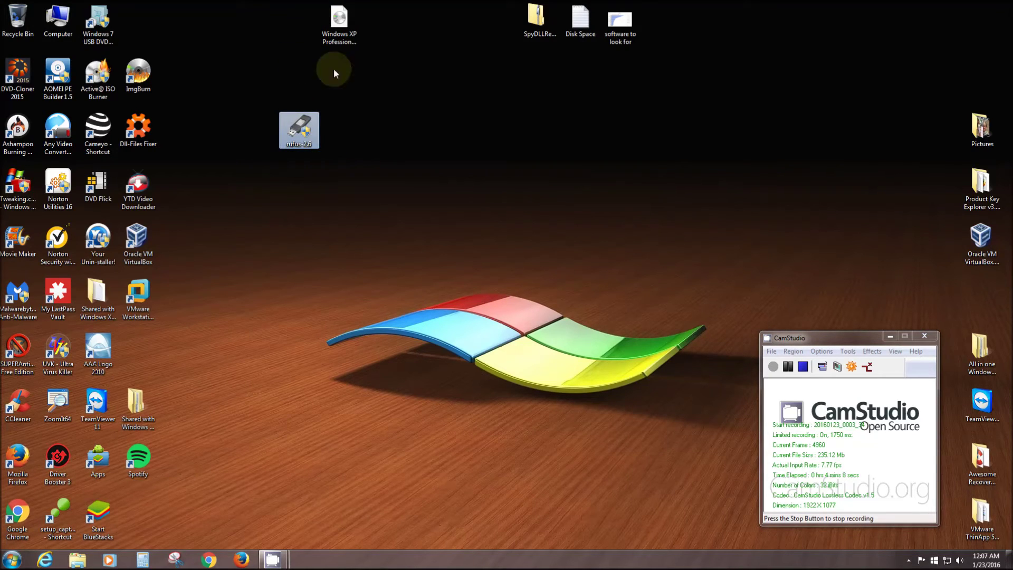
drag(339, 21, 368, 135)
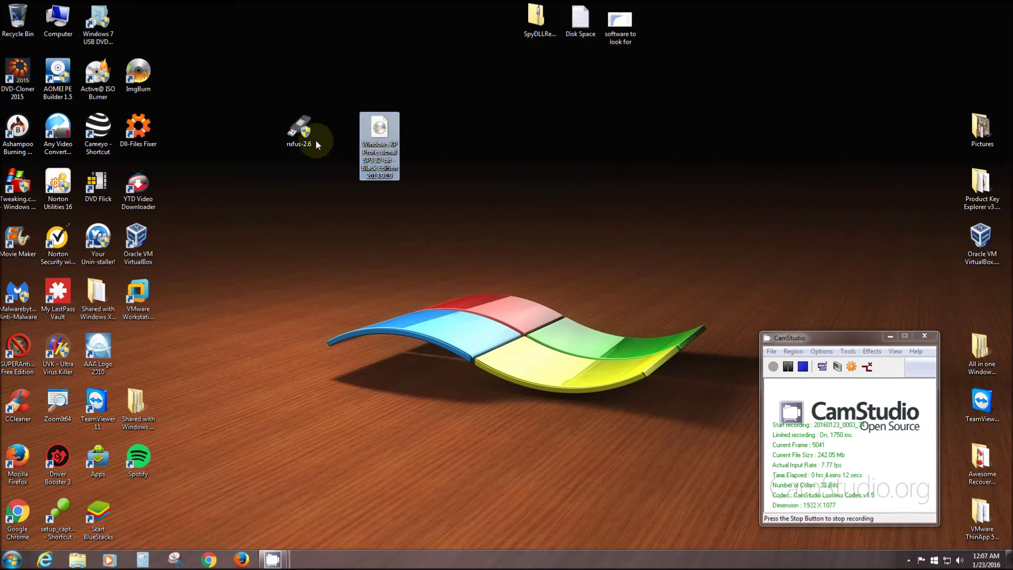
double_click(297, 131)
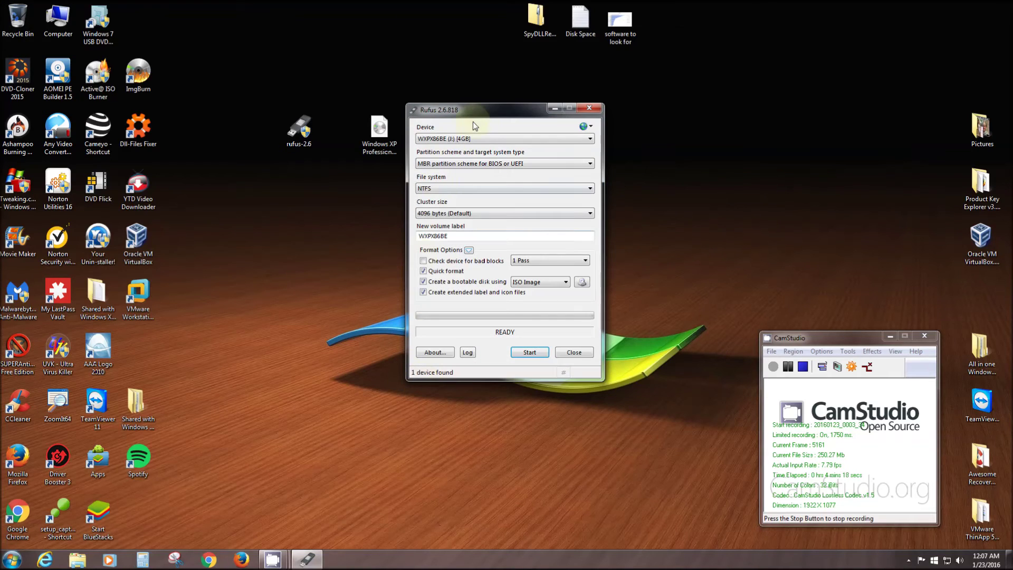
drag(465, 110, 330, 120)
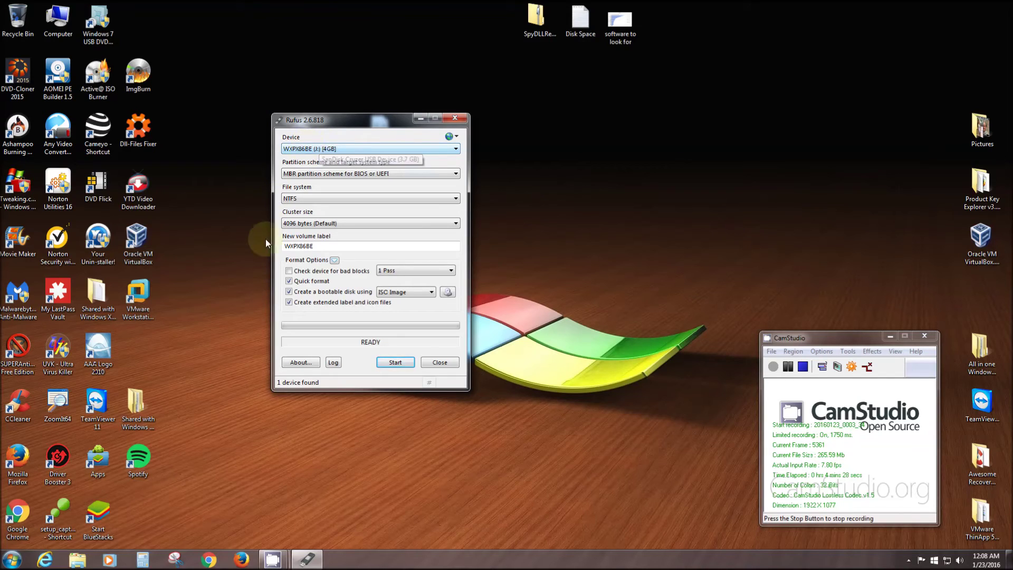
Set File system to FAT (Default) and the bootable disk type to ISO Image, then browse for the ISO.
click(455, 200)
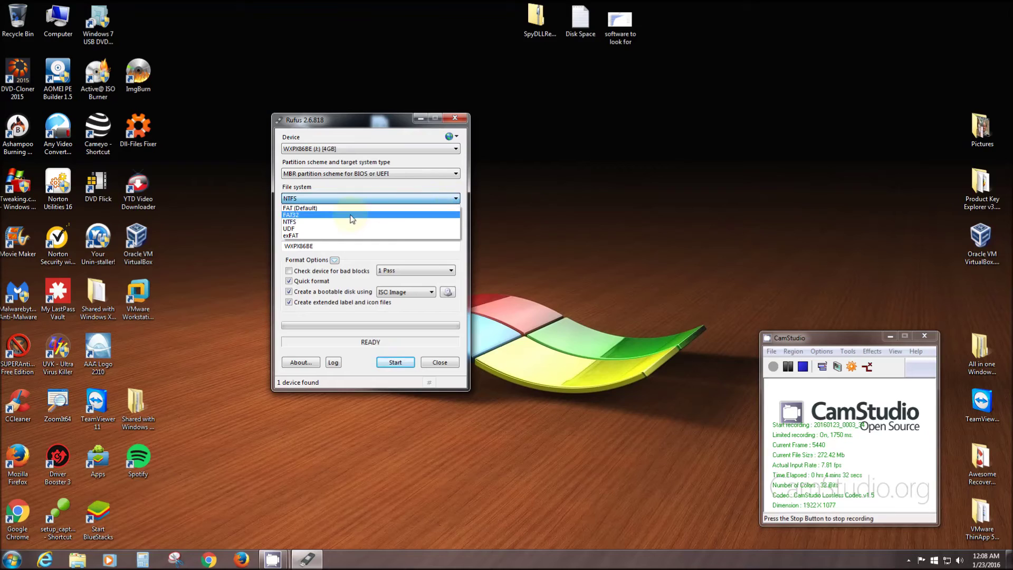
click(322, 209)
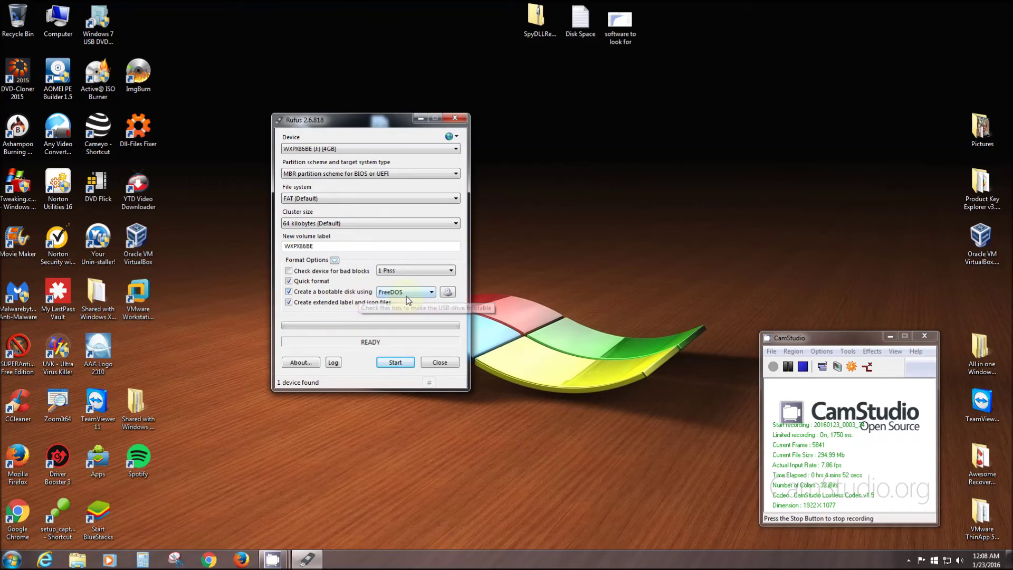
click(431, 294)
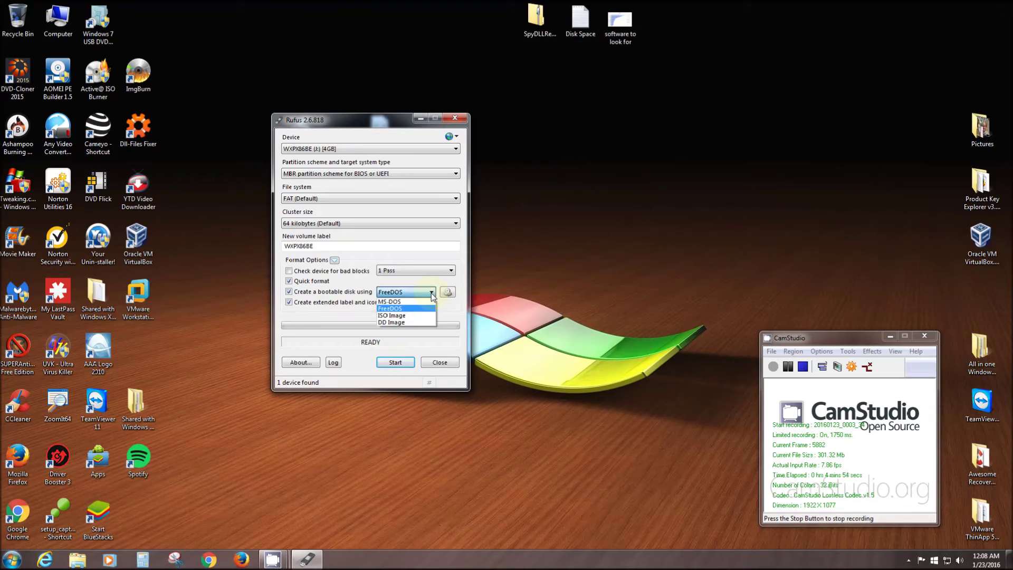
click(400, 315)
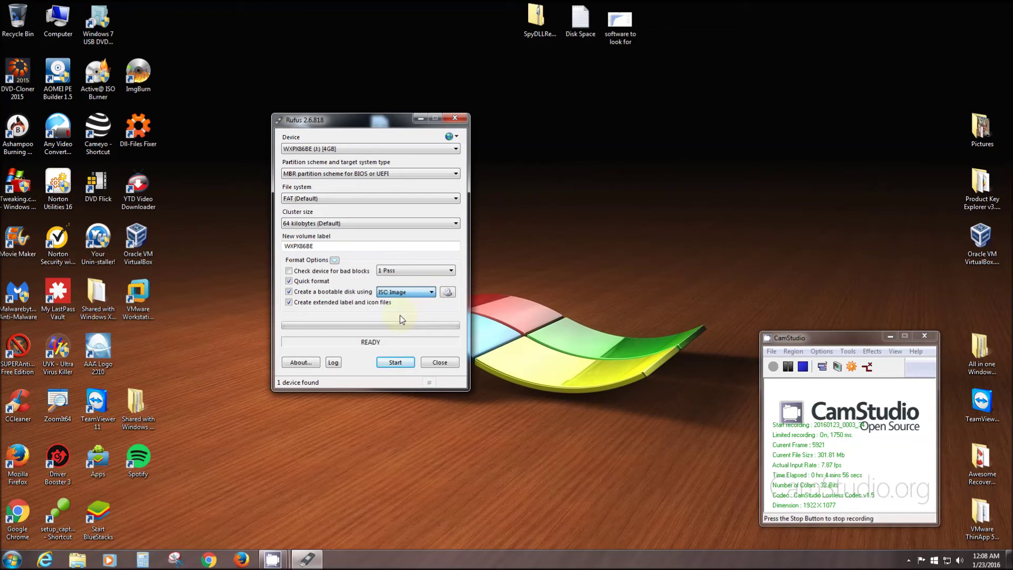
click(448, 292)
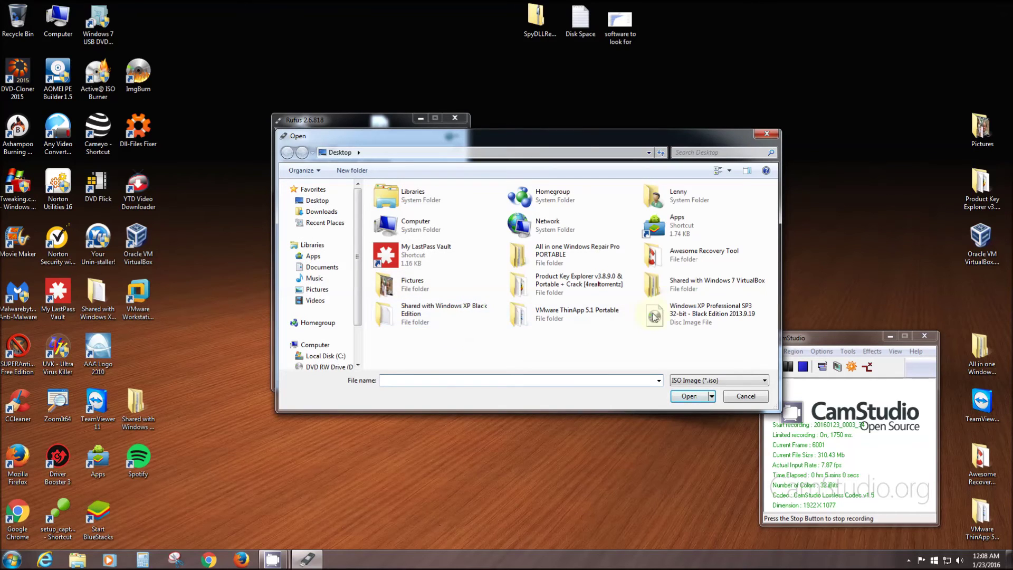
Select the Windows XP Professional SP3 32-bit ISO on the Desktop and load it into Rufus.
drag(559, 146, 429, 96)
click(525, 269)
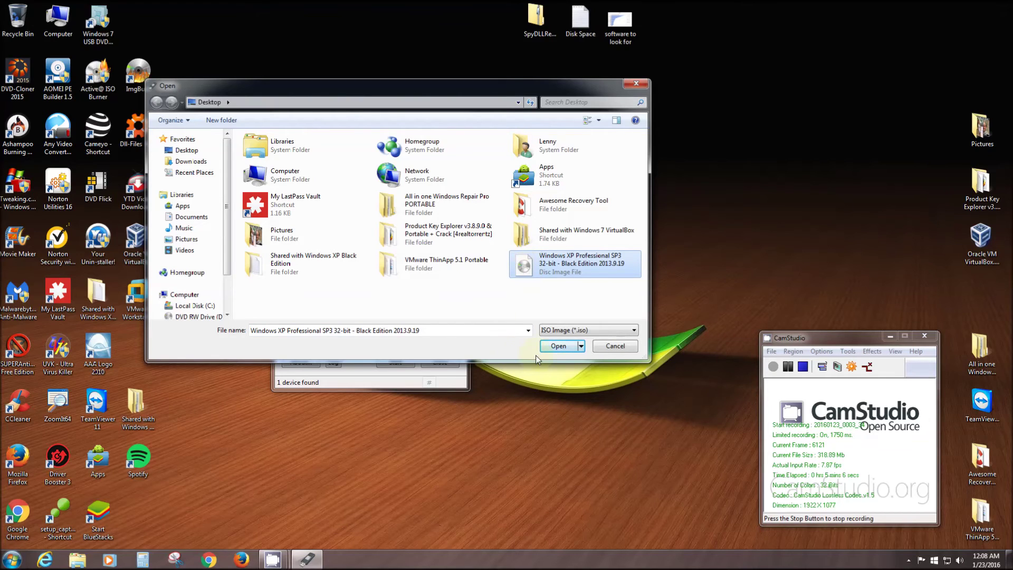
click(550, 348)
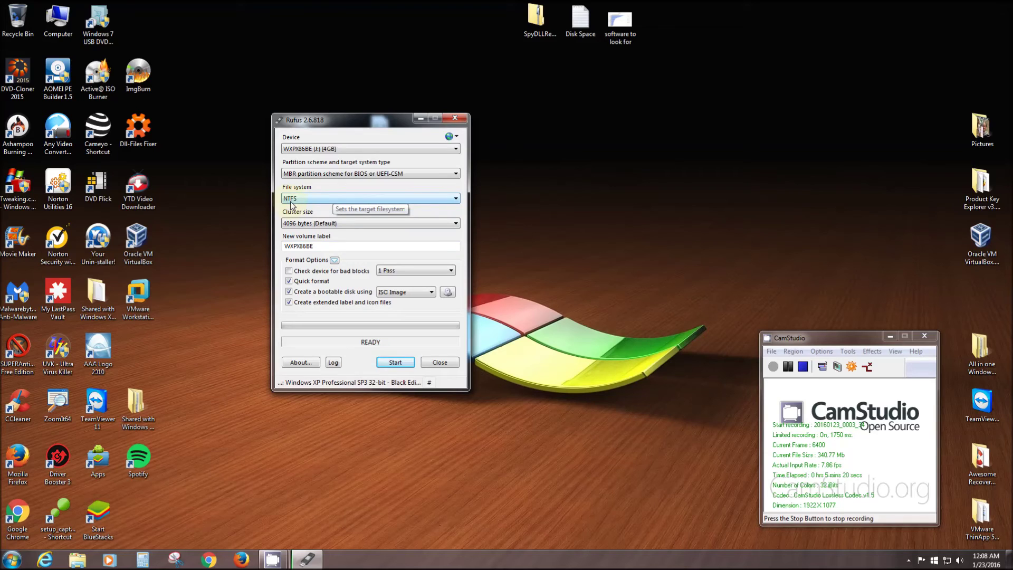
Start writing the Windows XP image to WXPX86BE, accepting that all its data will be erased.
click(394, 363)
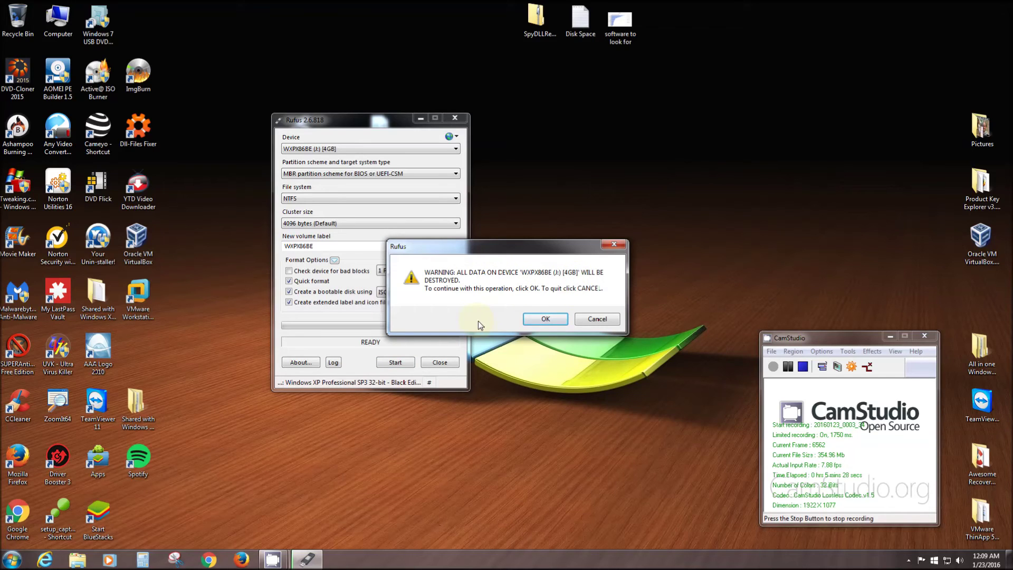
click(543, 319)
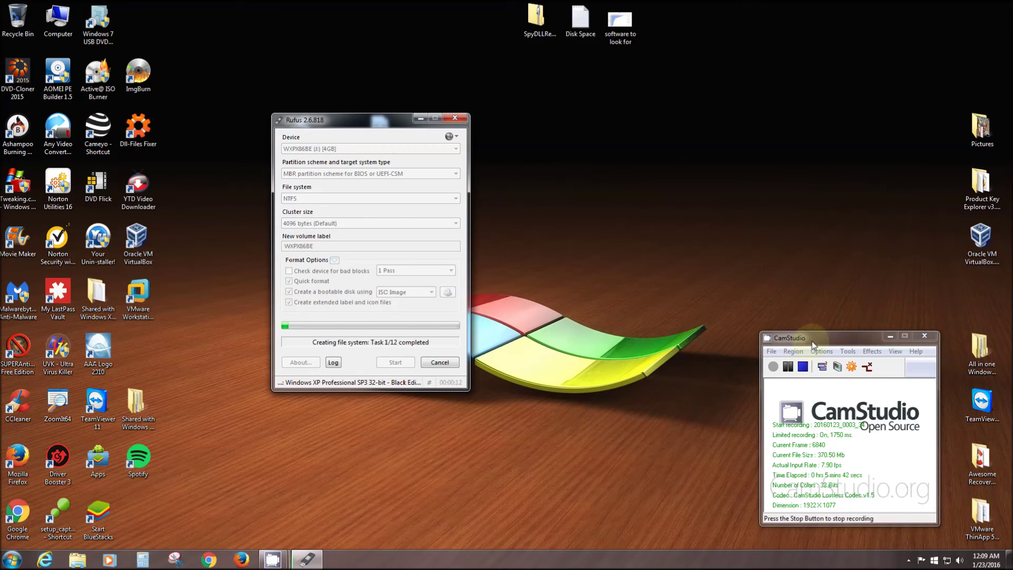
drag(813, 344, 666, 236)
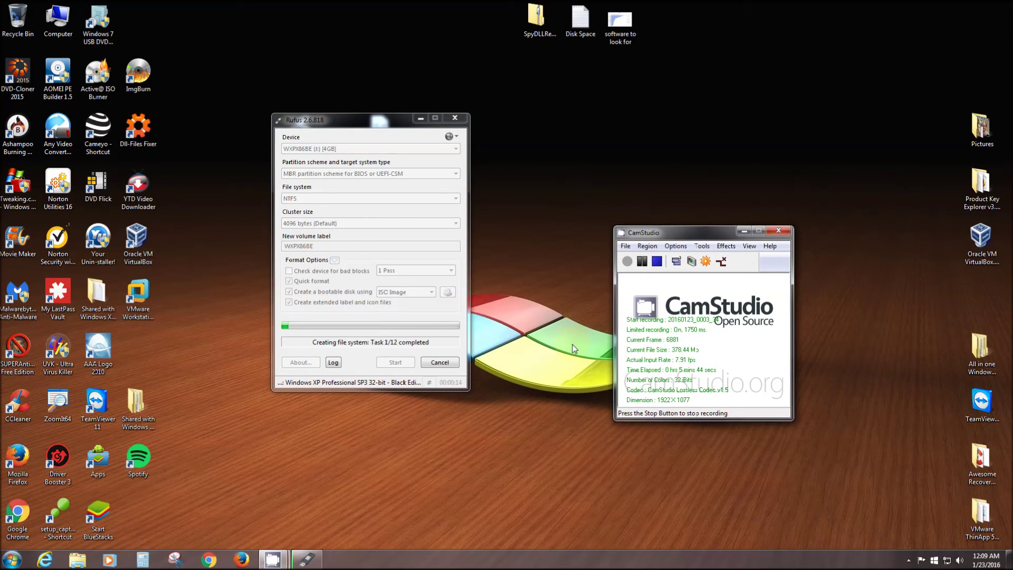
click(599, 304)
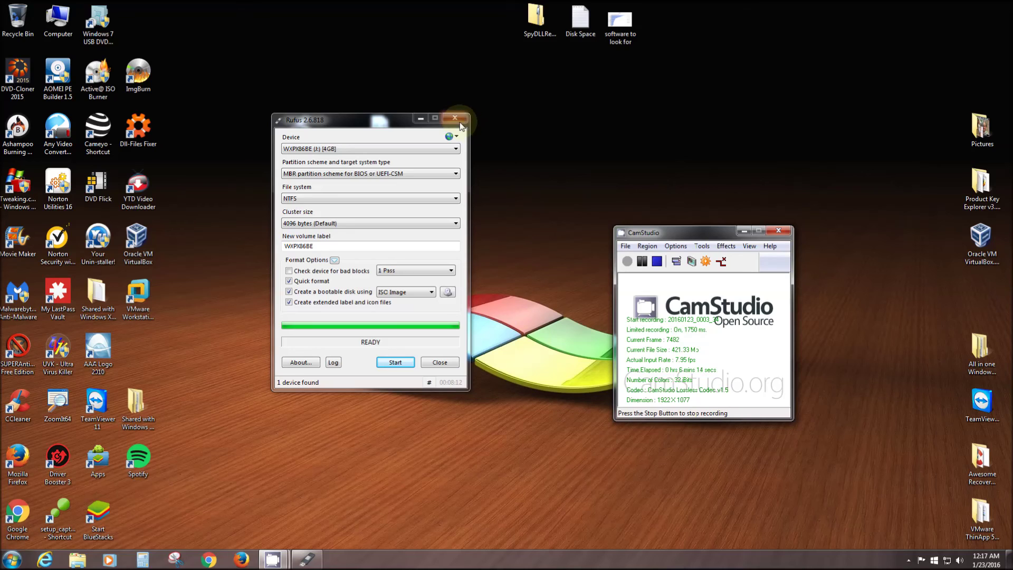
Close Rufus once the write completes and the status shows READY.
click(436, 365)
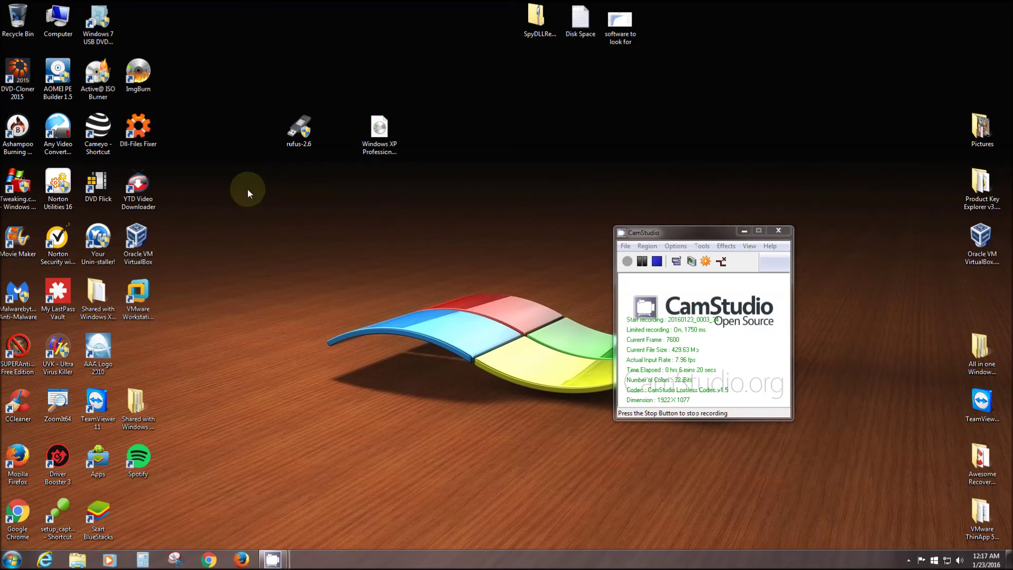
Browse Computer to the WXPX86BE (J:) drive, check its 14 XP setup items, then close it.
double_click(57, 20)
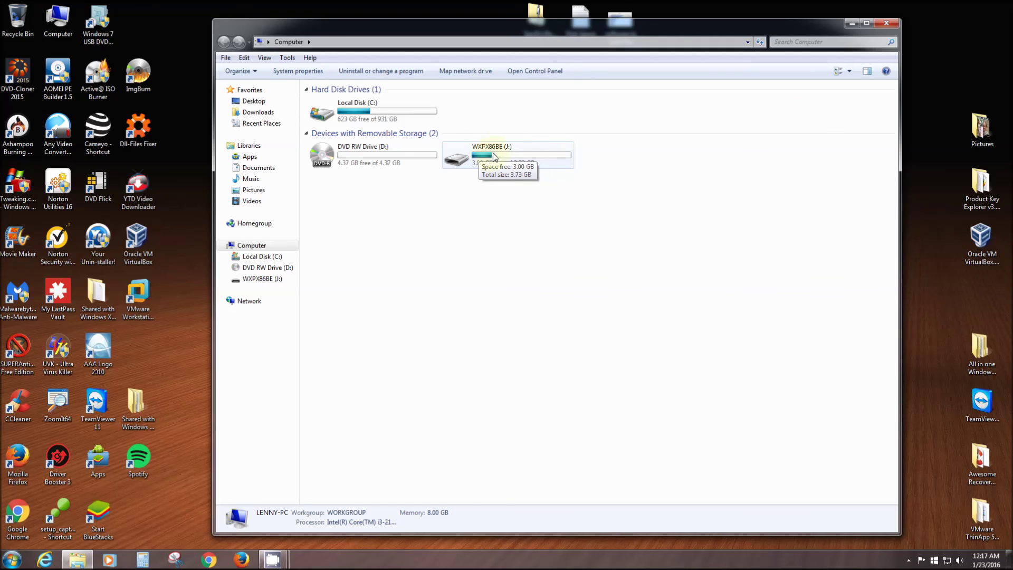
double_click(494, 153)
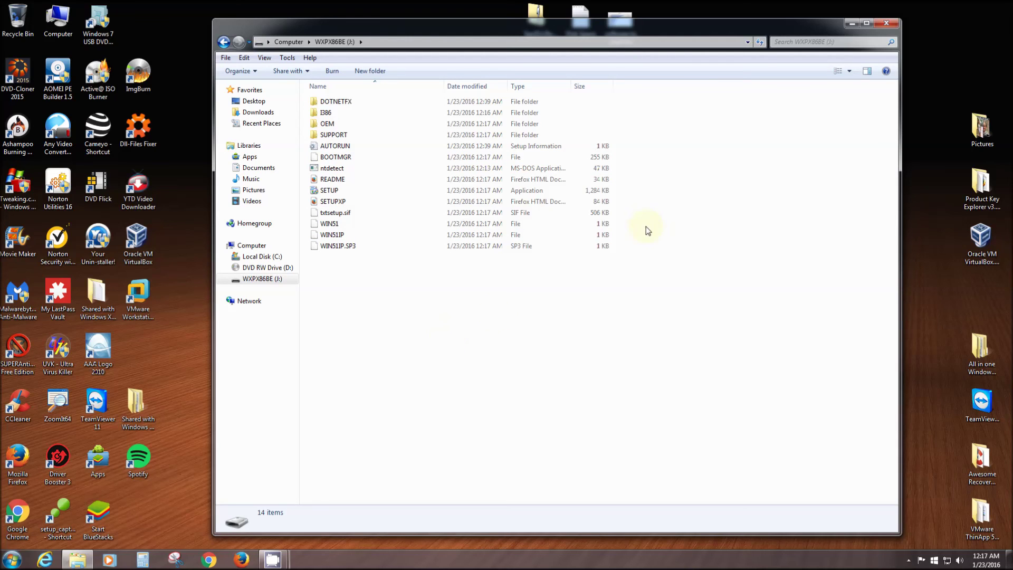
key(alt+F4)
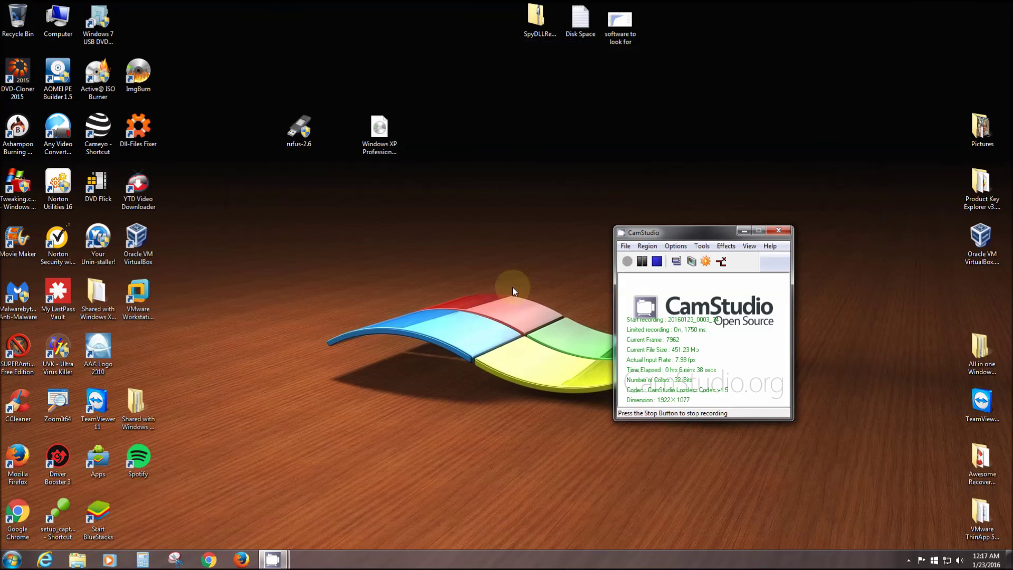
Move the Windows XP ISO icon and then rufus-2.6 side by side into the desktop's top row.
drag(380, 131, 339, 23)
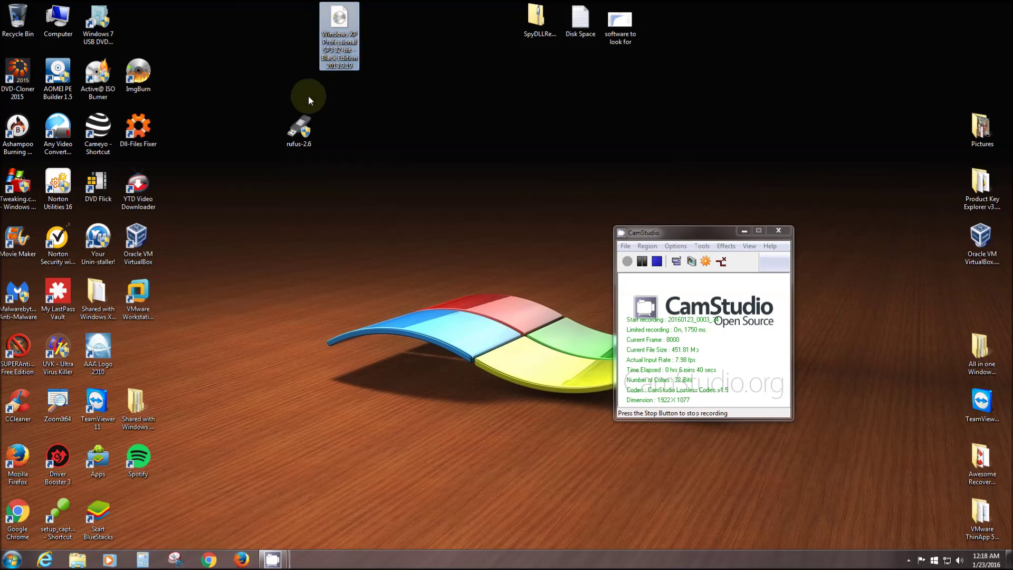
drag(298, 127, 300, 19)
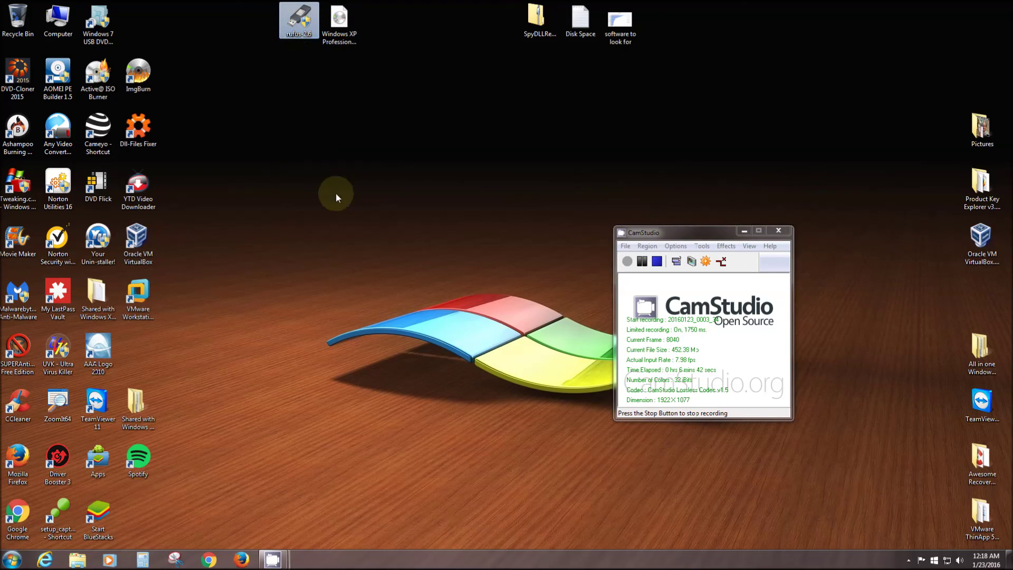